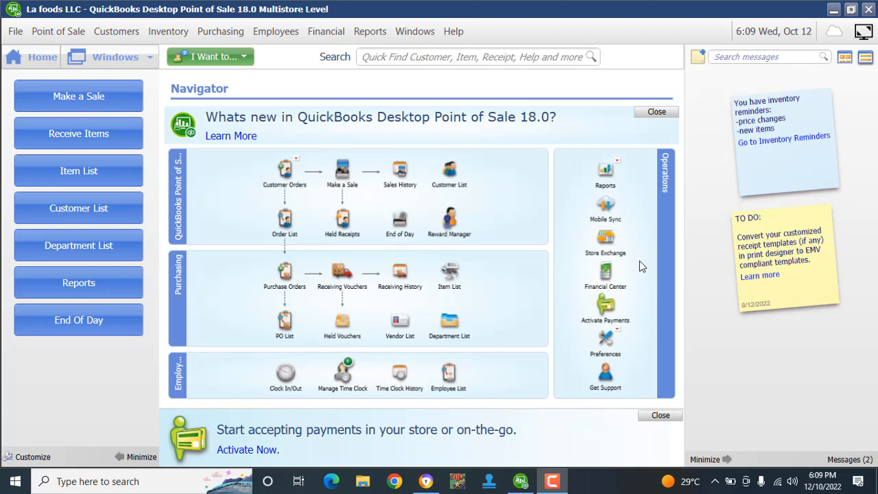
# - Close the What's New and payment activation banners on the home Navigator
pyautogui.click(656, 111)
pyautogui.click(662, 416)
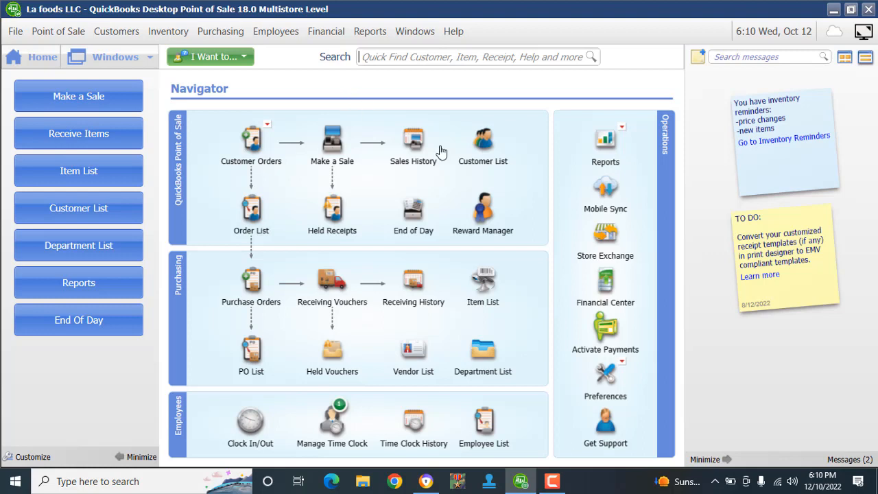
# - Examine the inventory item list, including the SAMSUNG item's price and on-hand quantity, and return to the home Navigator
pyautogui.click(484, 291)
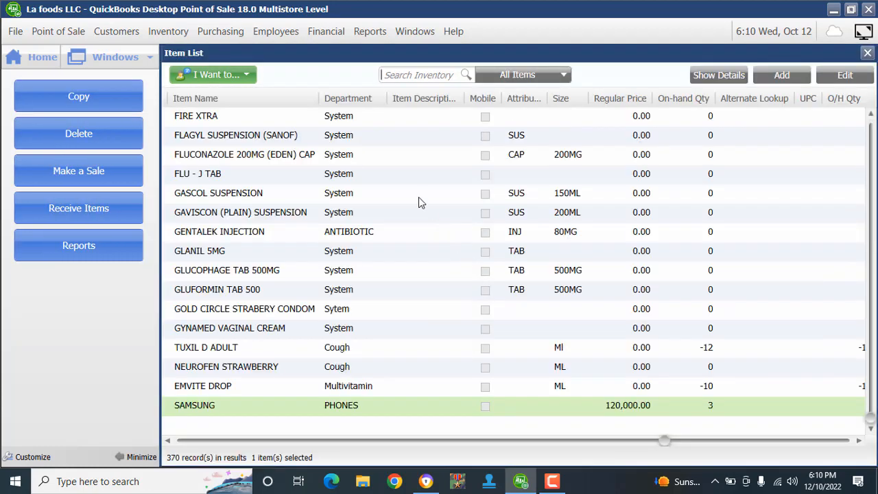
pyautogui.scroll(6, 309, 212)
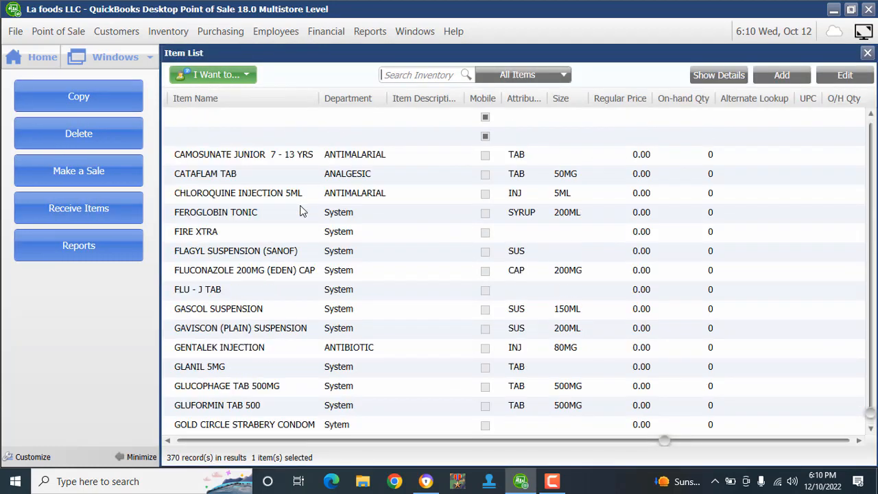
pyautogui.scroll(9, 300, 212)
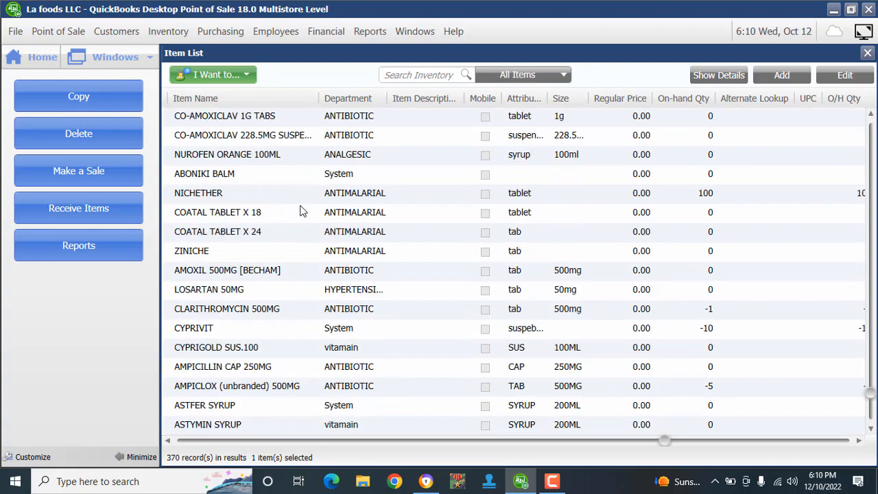
pyautogui.scroll(12, 300, 211)
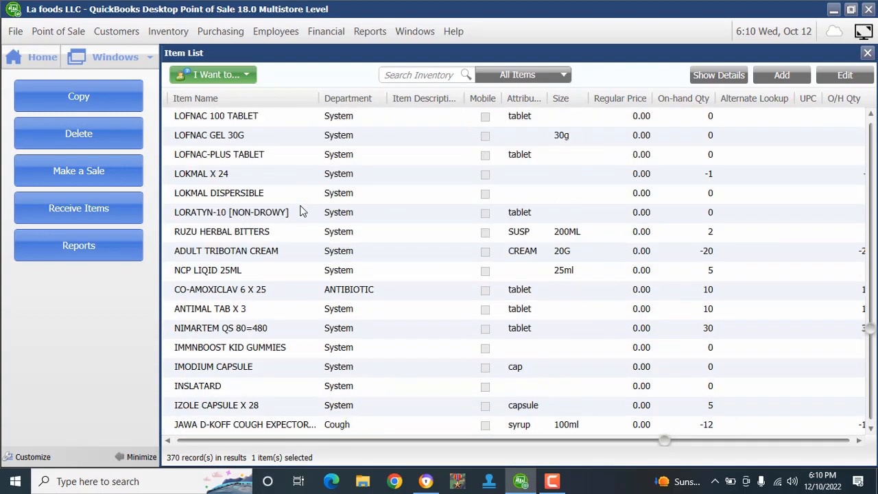
pyautogui.scroll(12, 300, 212)
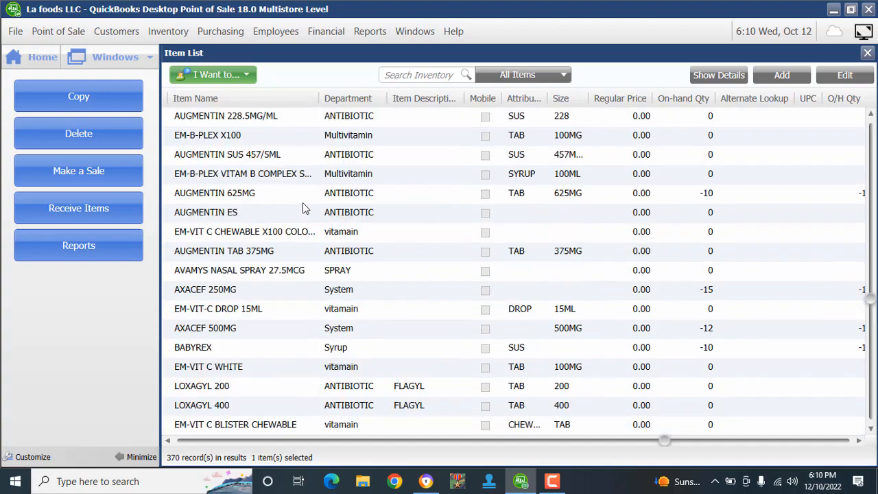
pyautogui.scroll(4, 304, 206)
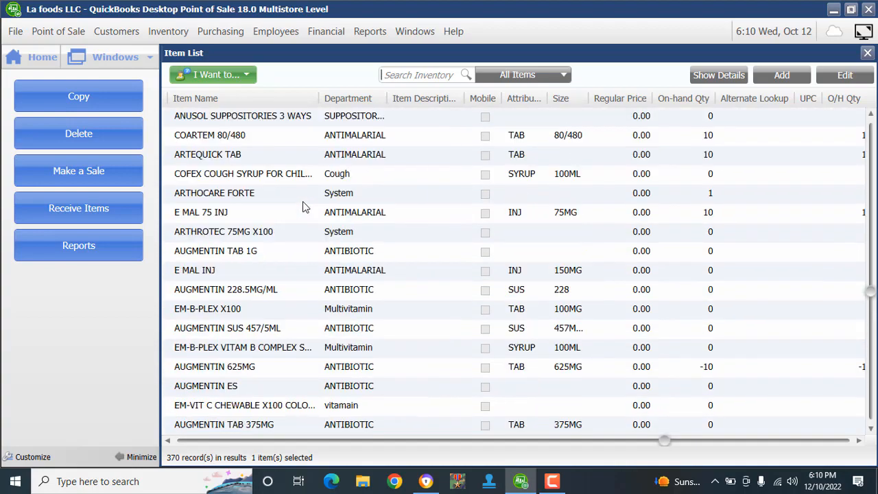
pyautogui.click(41, 58)
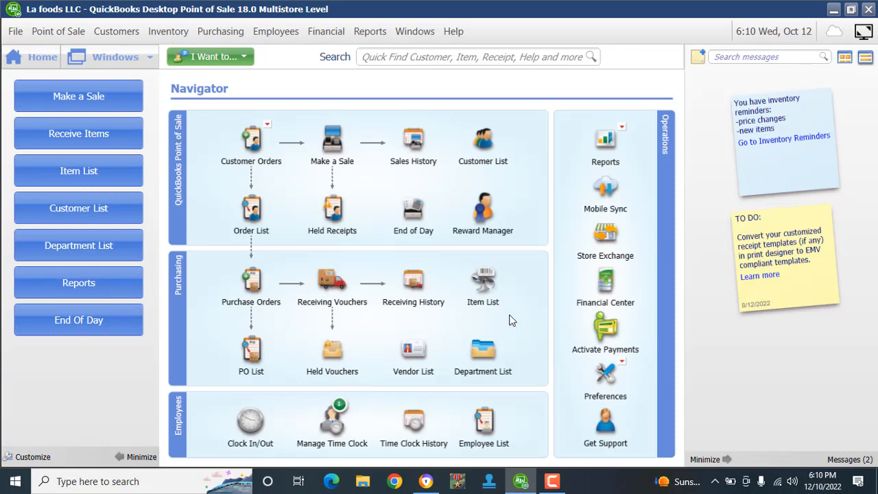
pyautogui.click(482, 282)
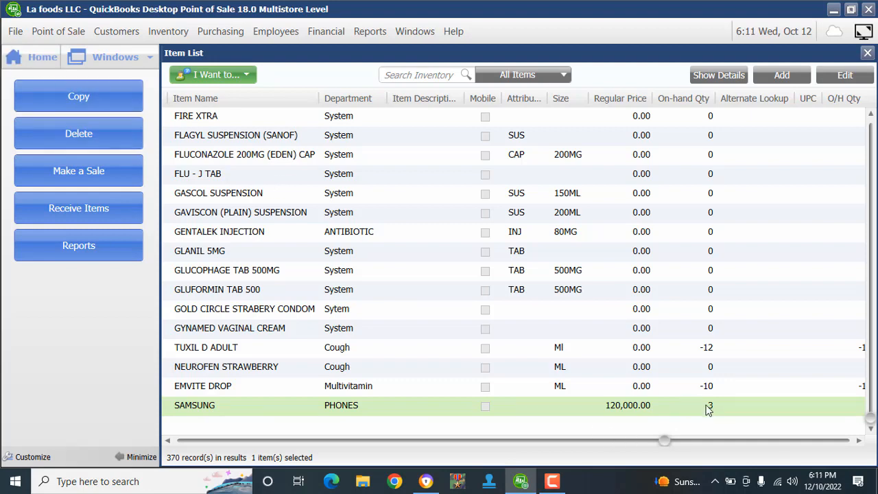
pyautogui.click(35, 58)
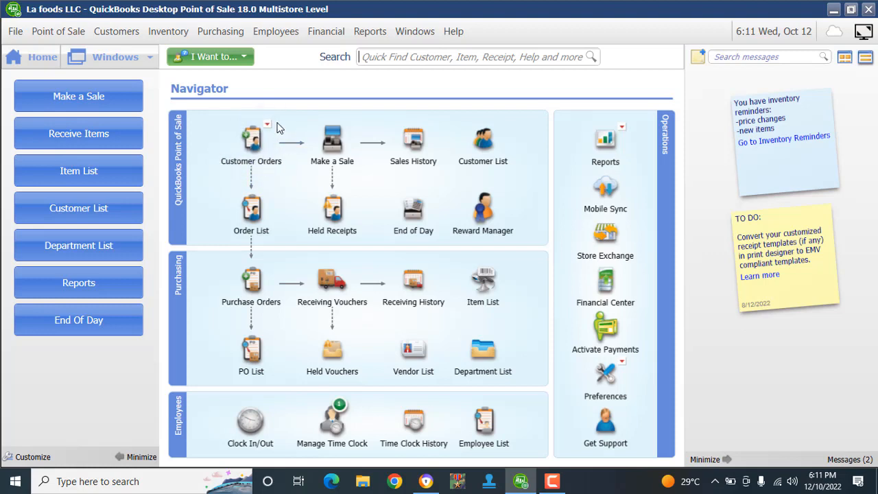
# - Start a new sales order from Customer Orders and permanently dismiss the window-switching tip
pyautogui.click(241, 128)
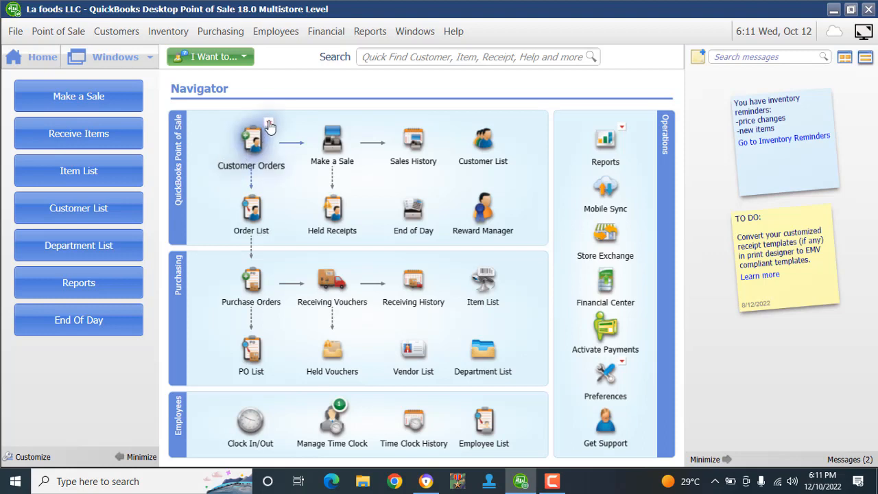
pyautogui.click(269, 124)
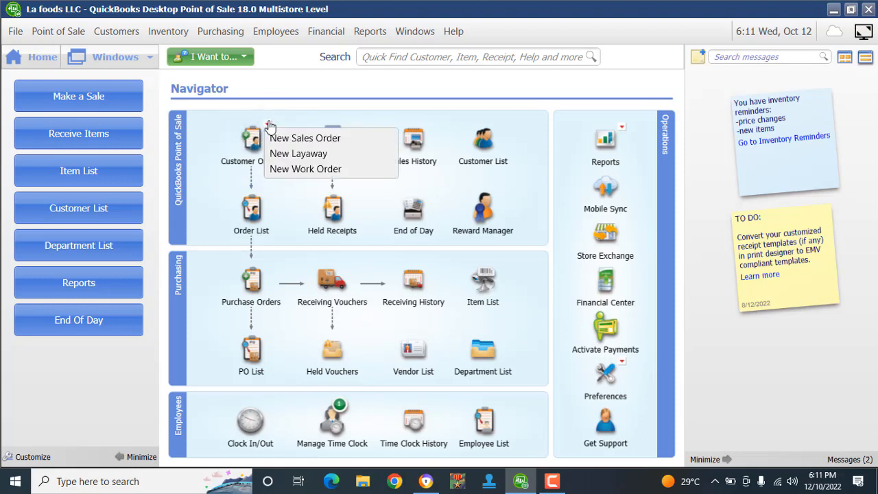
pyautogui.click(323, 141)
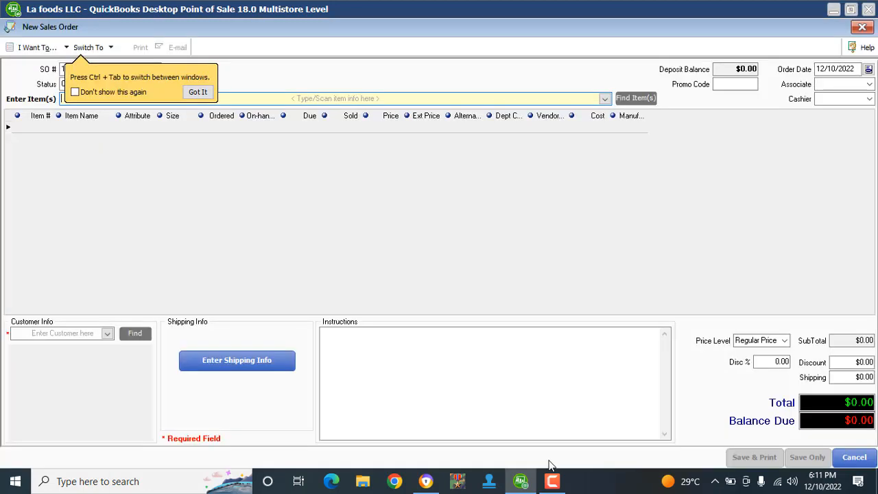
pyautogui.click(77, 91)
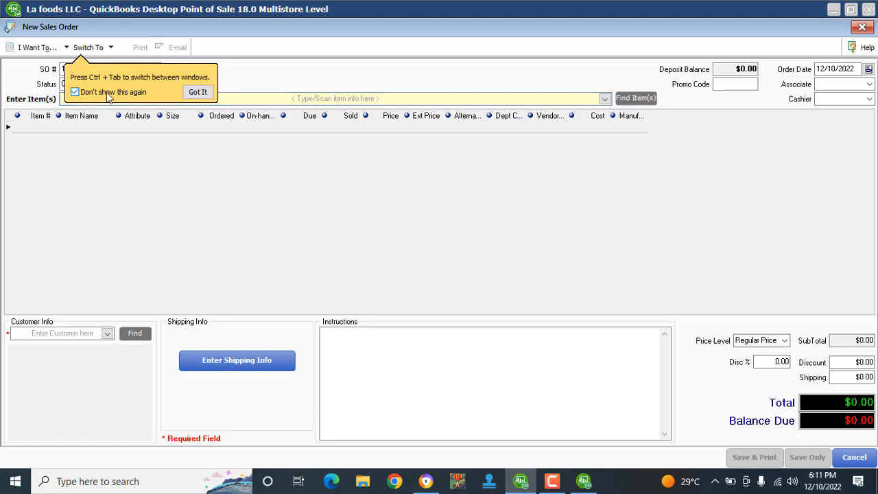
pyautogui.click(198, 92)
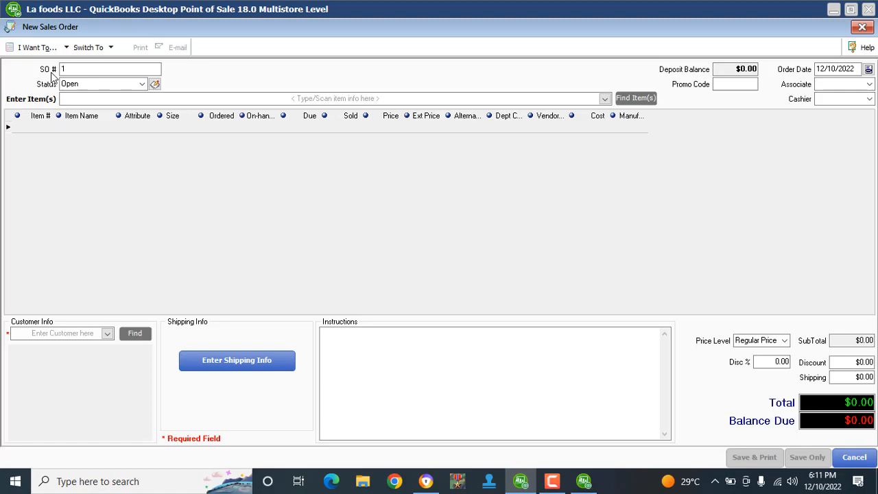
# - Check the sales order's number and status settings, and choose Open as the order status
pyautogui.click(124, 71)
pyautogui.click(71, 66)
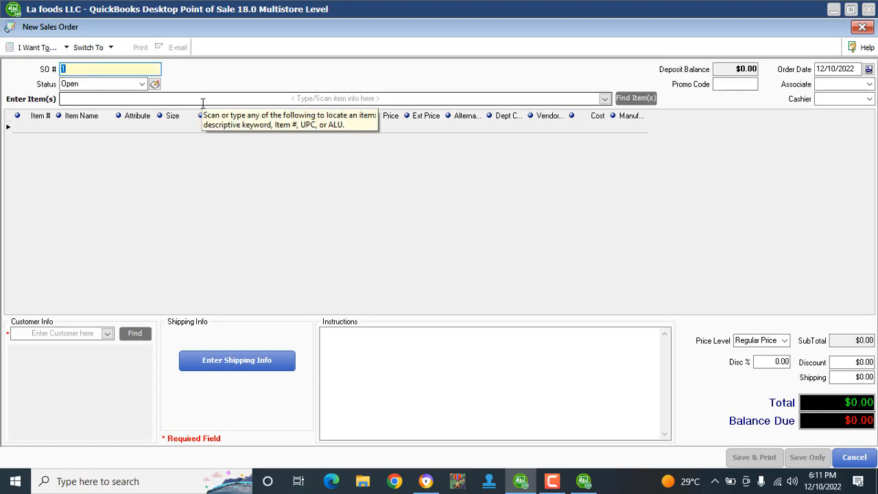
pyautogui.click(155, 84)
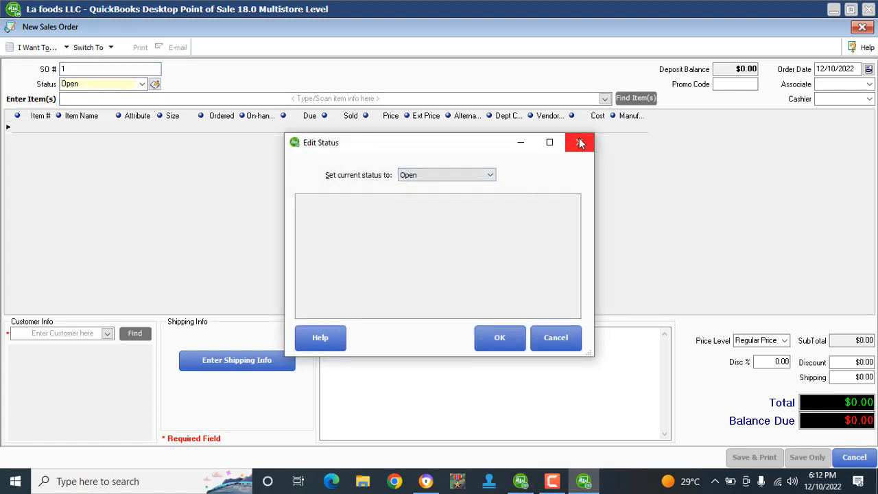
pyautogui.click(579, 141)
pyautogui.click(143, 83)
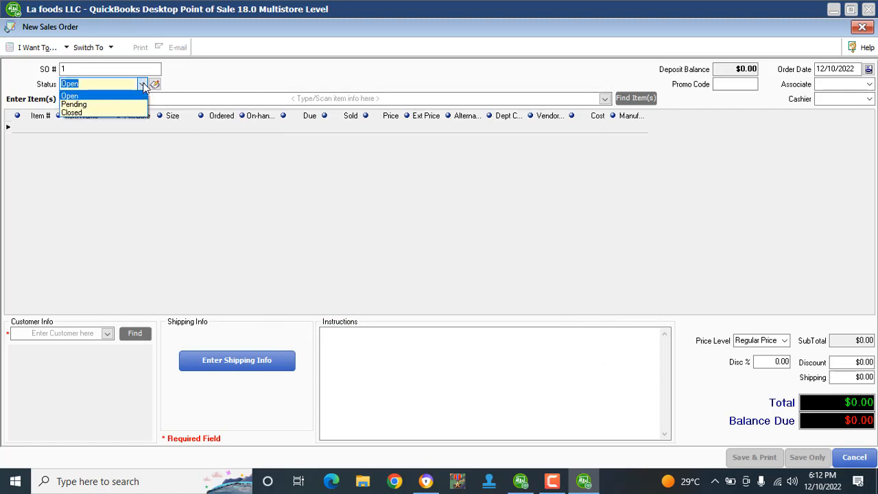
pyautogui.click(90, 96)
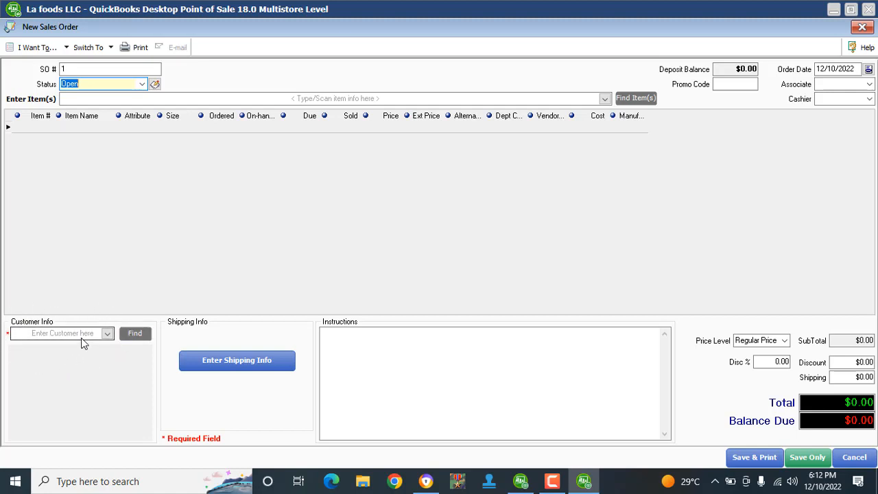
# - Assign the existing customer to the sales order and add the SAMSUNG item by searching for "sam"
pyautogui.click(108, 334)
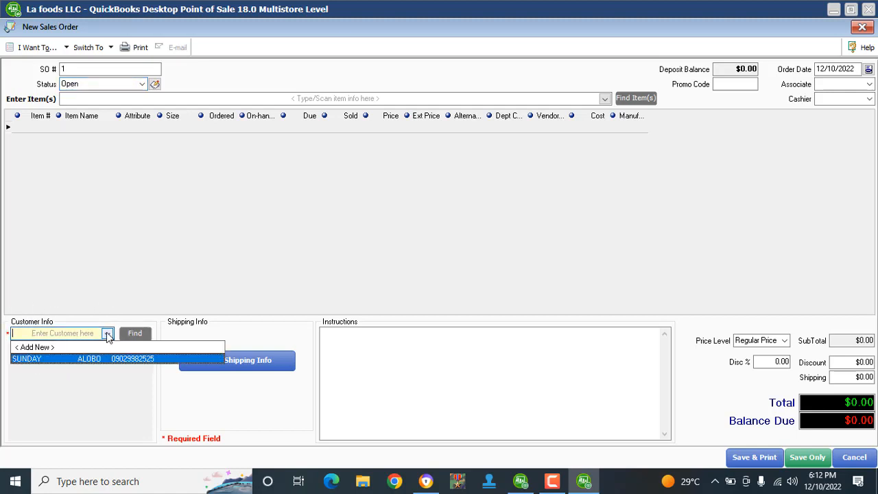
pyautogui.click(73, 359)
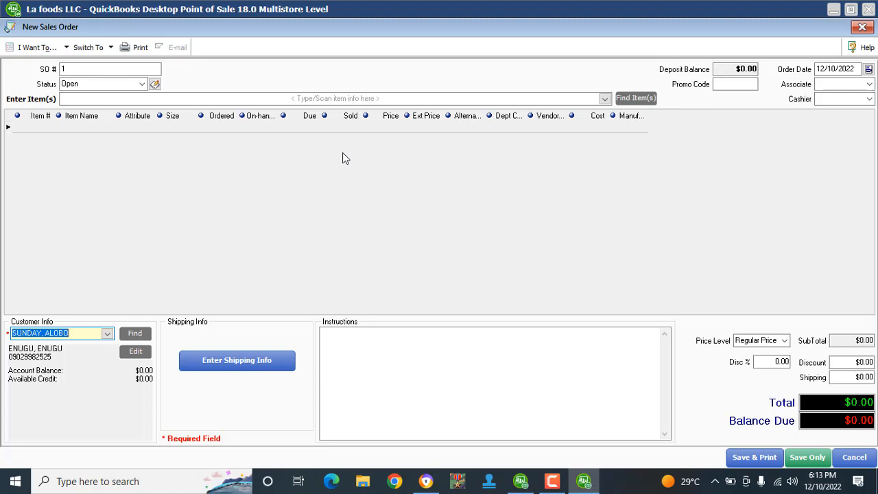
pyautogui.click(222, 98)
pyautogui.write('sa')
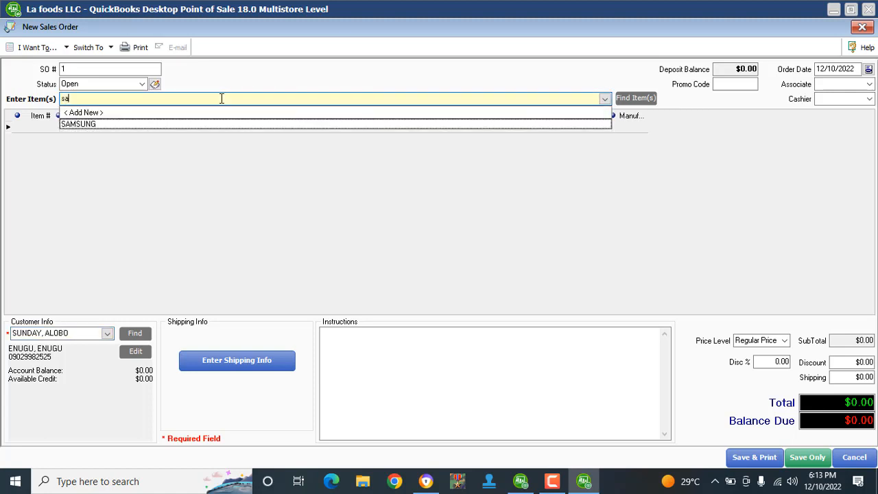
pyautogui.write('m')
pyautogui.click(198, 123)
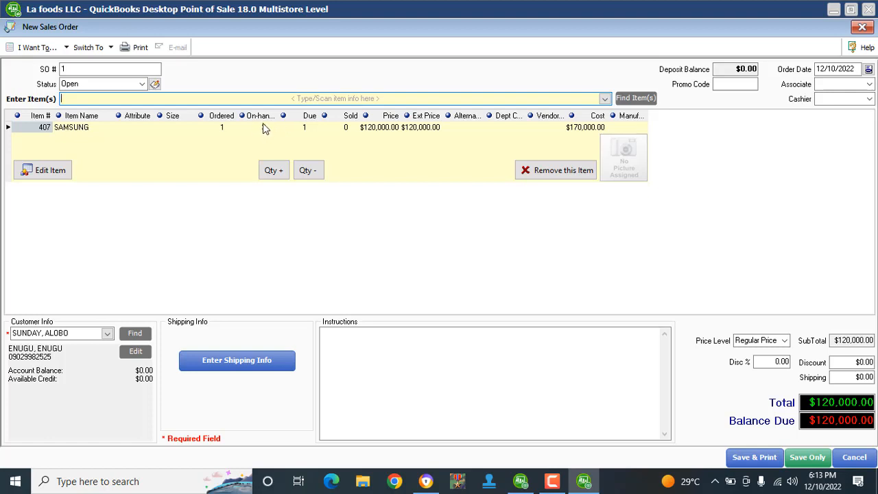
pyautogui.click(229, 127)
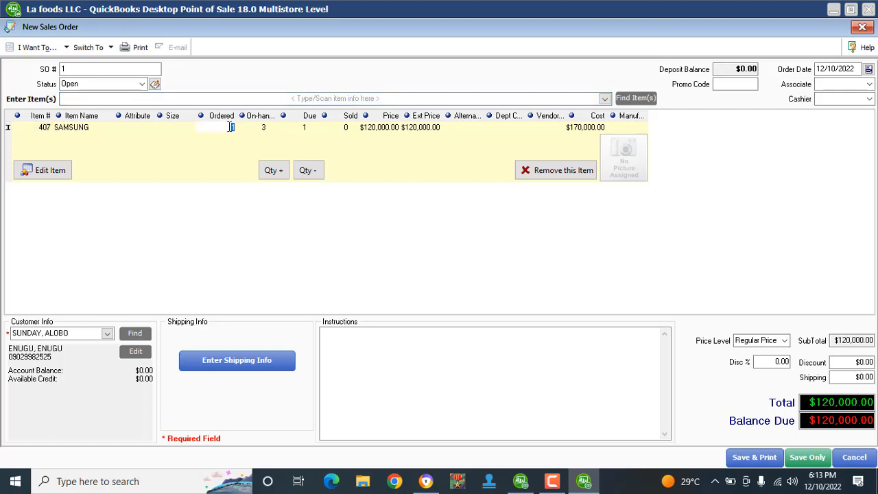
pyautogui.click(234, 128)
pyautogui.doubleClick(231, 127)
pyautogui.click(221, 129)
pyautogui.click(350, 352)
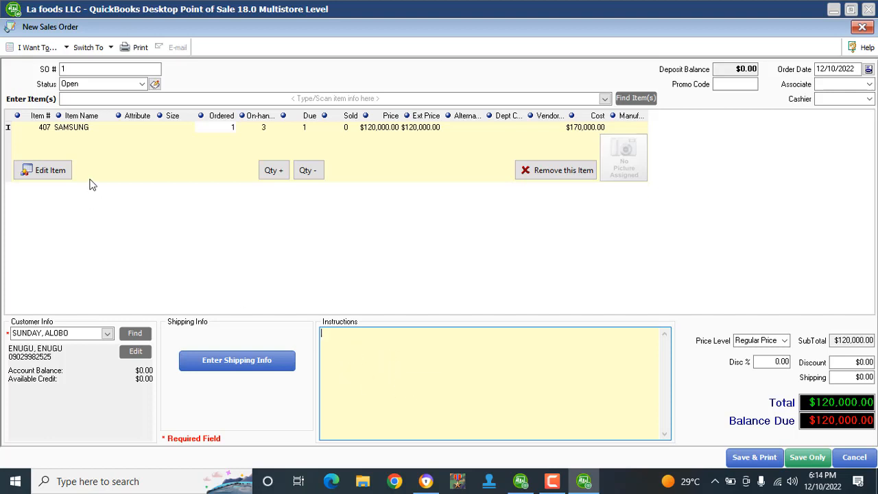
pyautogui.click(67, 47)
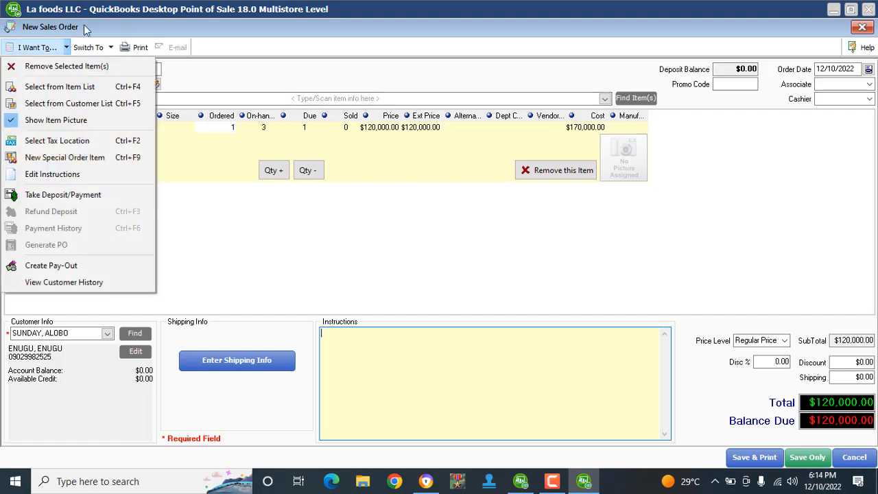
pyautogui.click(384, 51)
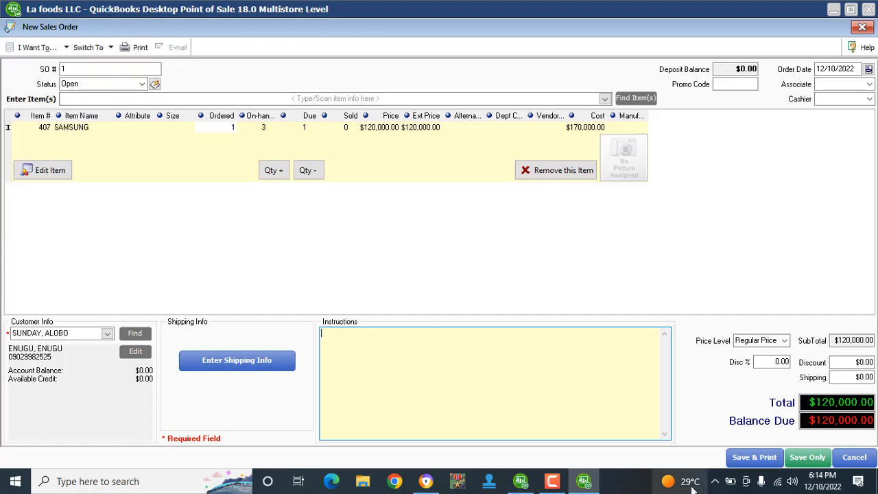
# - Enter the customer's first name in capitals followed by "WILL PAY UP THIS BILL 3 WEEKS LATER" as the order instructions, and save without printing
pyautogui.click(385, 362)
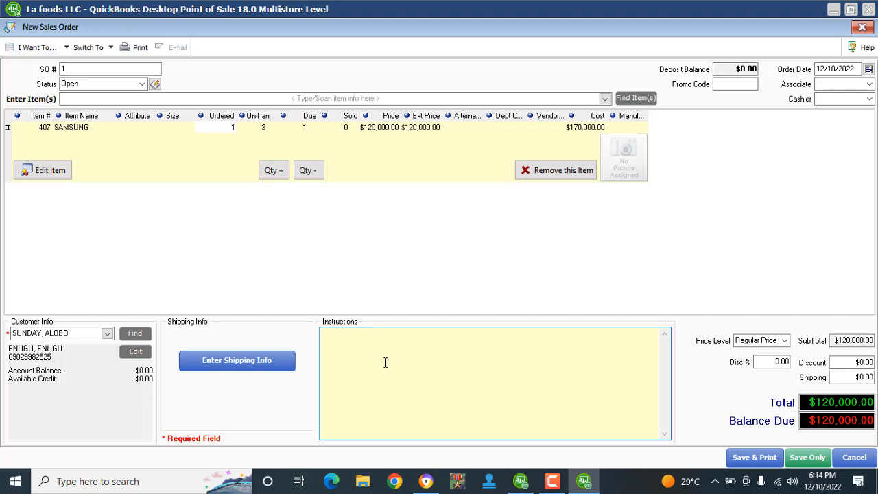
pyautogui.write('sunday')
pyautogui.press('BackSpace')
pyautogui.press('BackSpace')
pyautogui.press('BackSpace')
pyautogui.press('BackSpace')
pyautogui.press('BackSpace')
pyautogui.press('BackSpace')
pyautogui.write('SUNDAY WILL PAY UP TH')
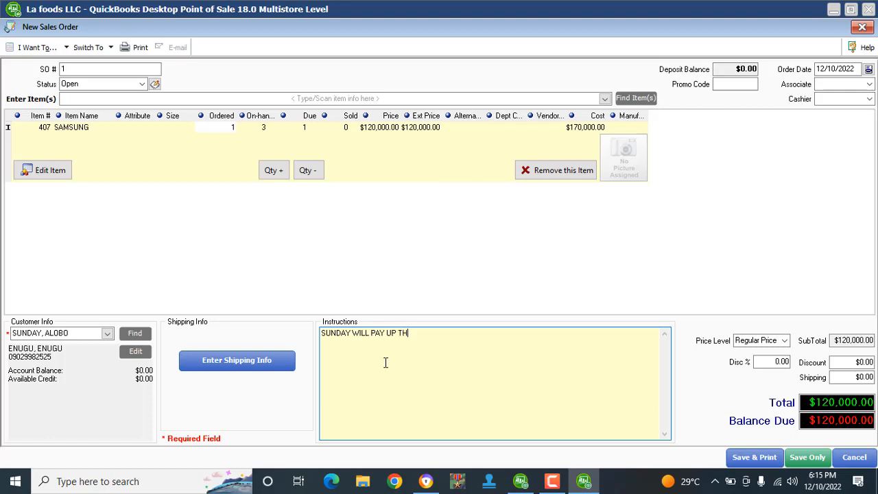
pyautogui.write('IS BILL 3 WEEKS LATER')
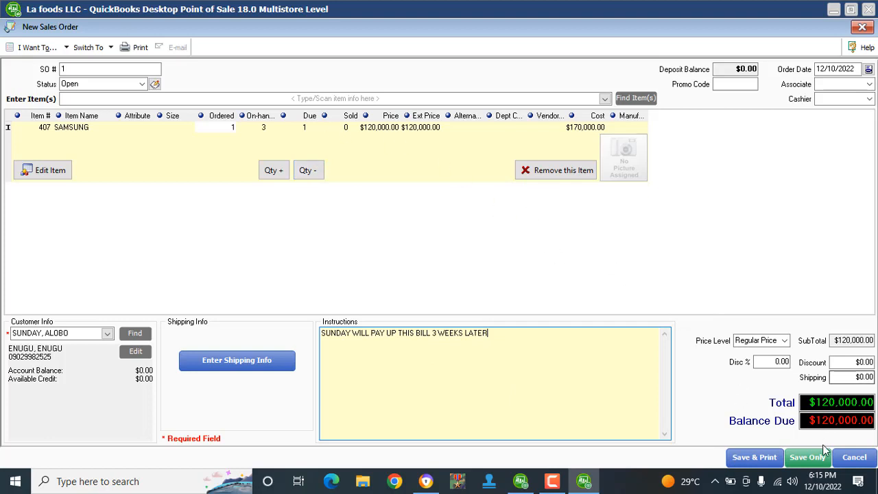
pyautogui.click(809, 459)
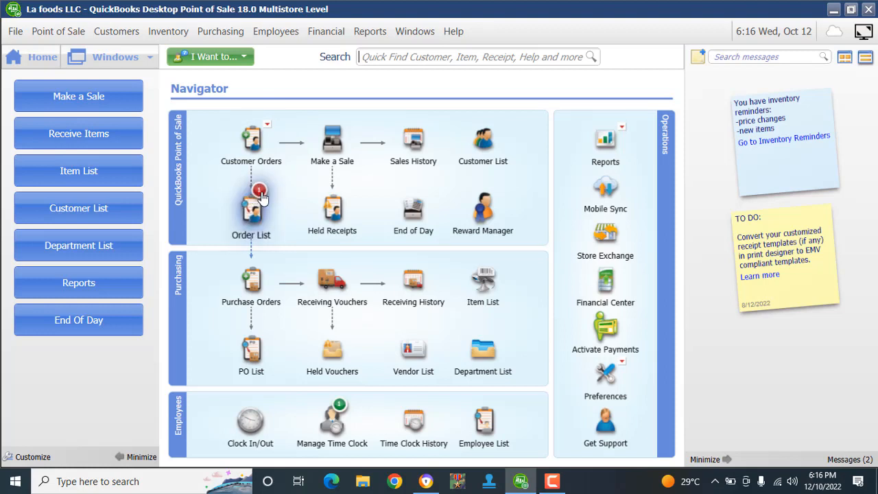
# - View the open sales orders from the Order List summary and widen the Total column to show the full amount
pyautogui.moveTo(261, 197)
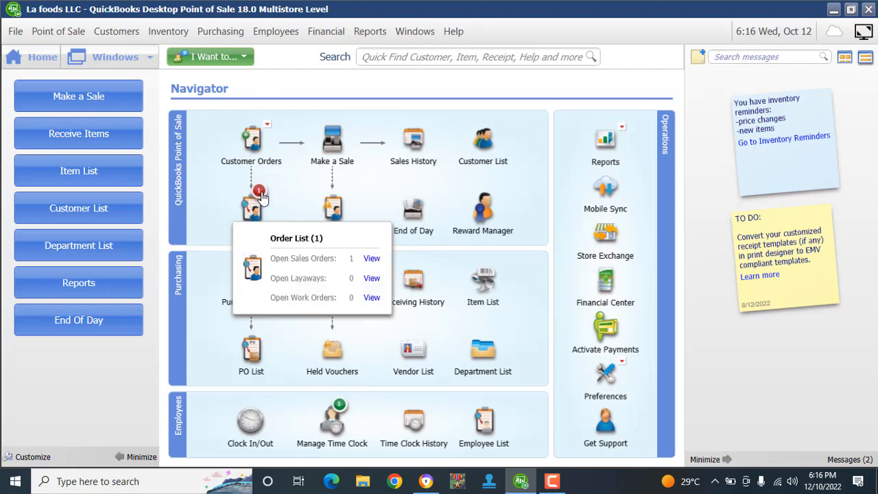
pyautogui.click(371, 259)
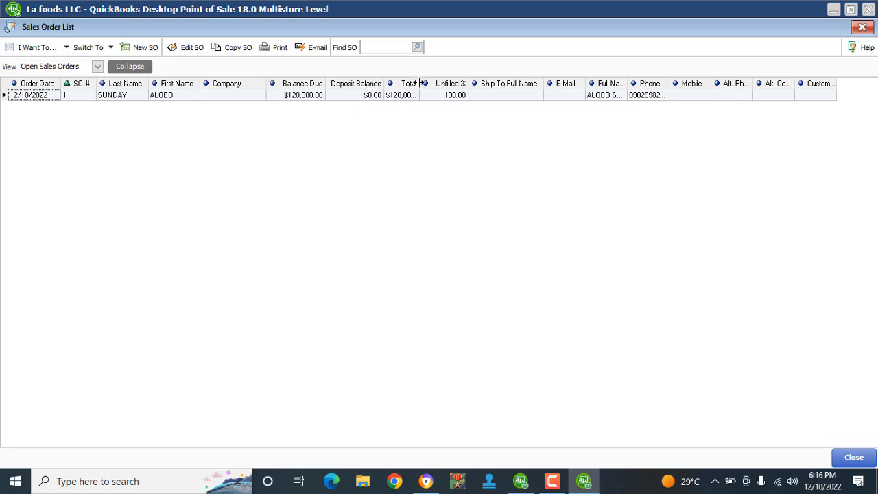
pyautogui.moveTo(418, 82); pyautogui.dragTo(450, 81)
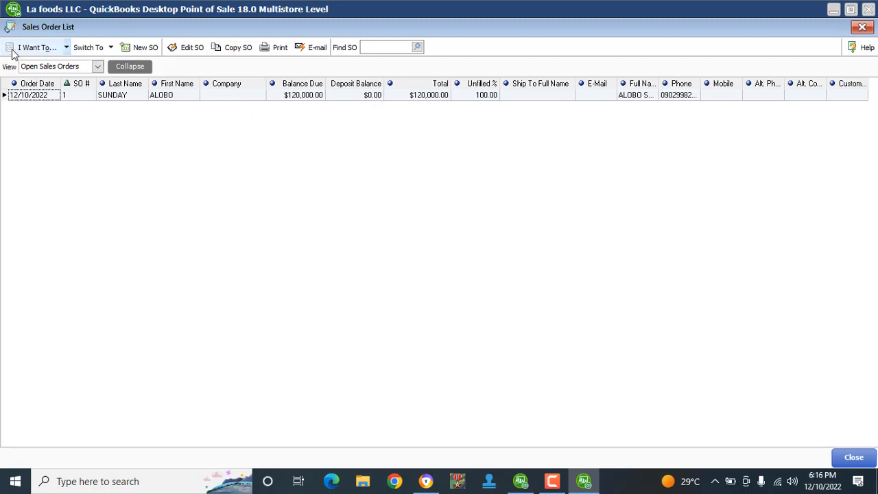
# - Take a deposit of 10000 on the open sales order
pyautogui.click(66, 48)
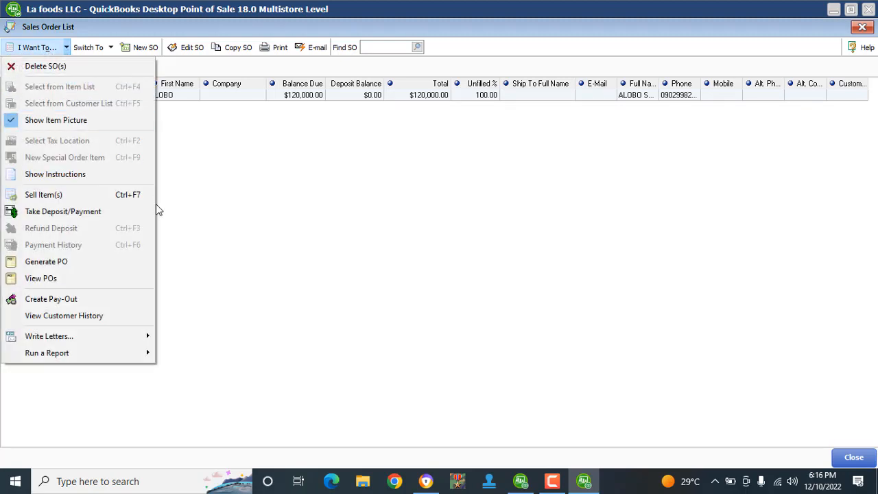
pyautogui.click(90, 213)
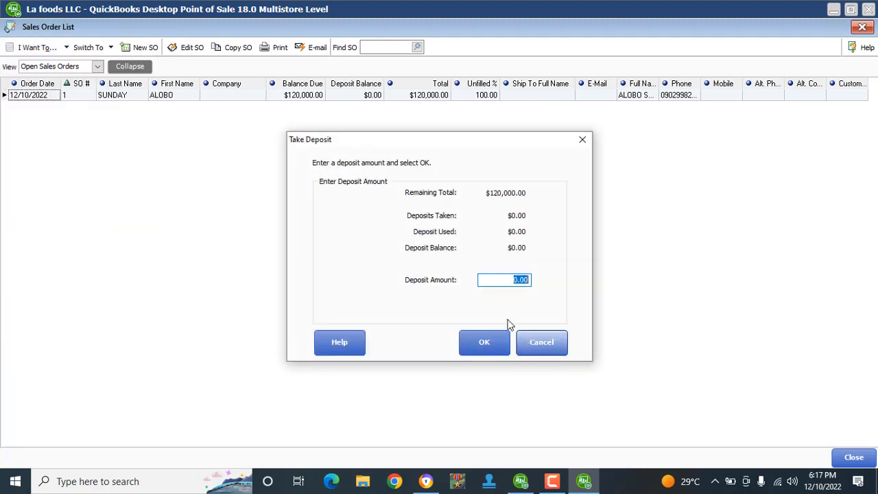
pyautogui.moveTo(443, 142); pyautogui.dragTo(422, 155)
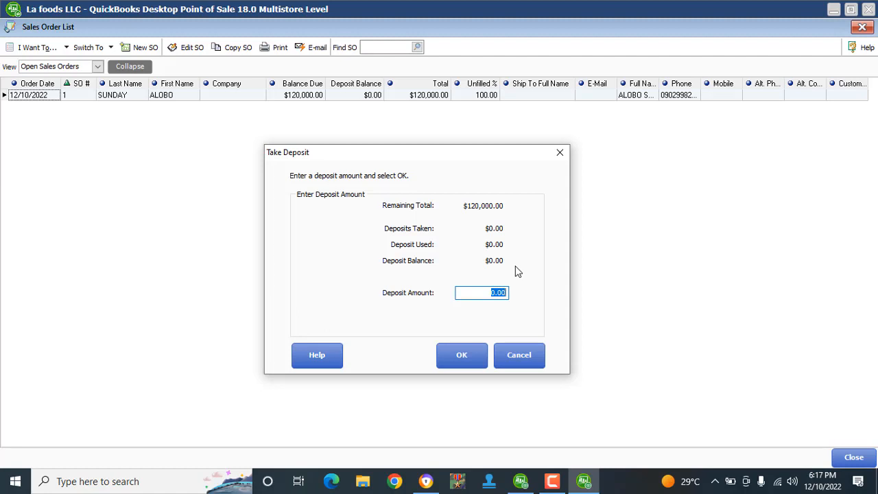
pyautogui.write('10000')
pyautogui.click(464, 355)
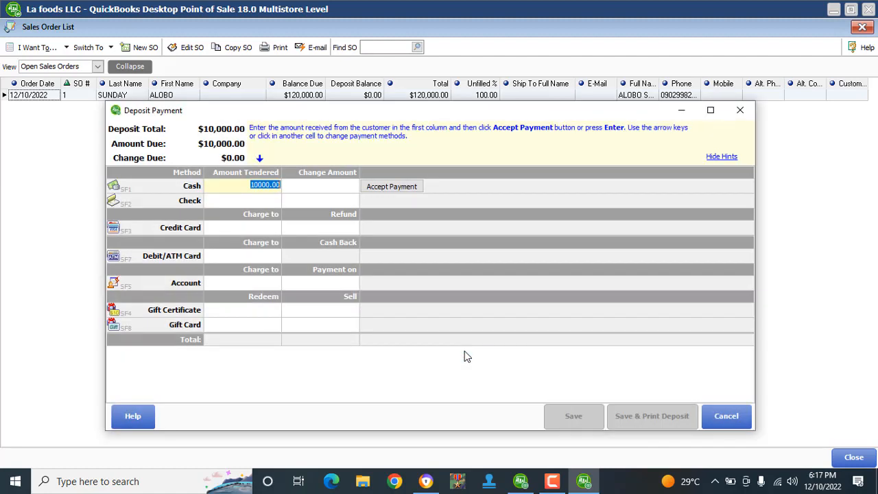
# - Accept the full deposit as a cash payment, save it without printing, and close the sales order list
pyautogui.moveTo(320, 111); pyautogui.dragTo(324, 92)
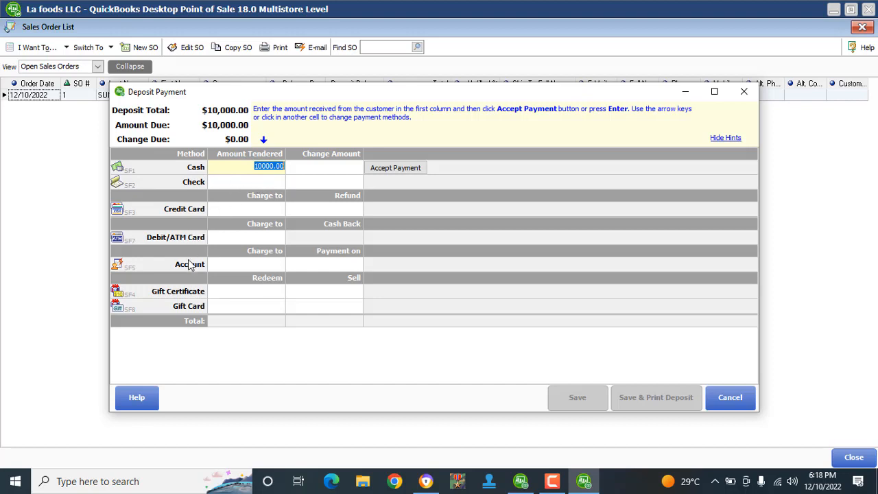
pyautogui.click(273, 265)
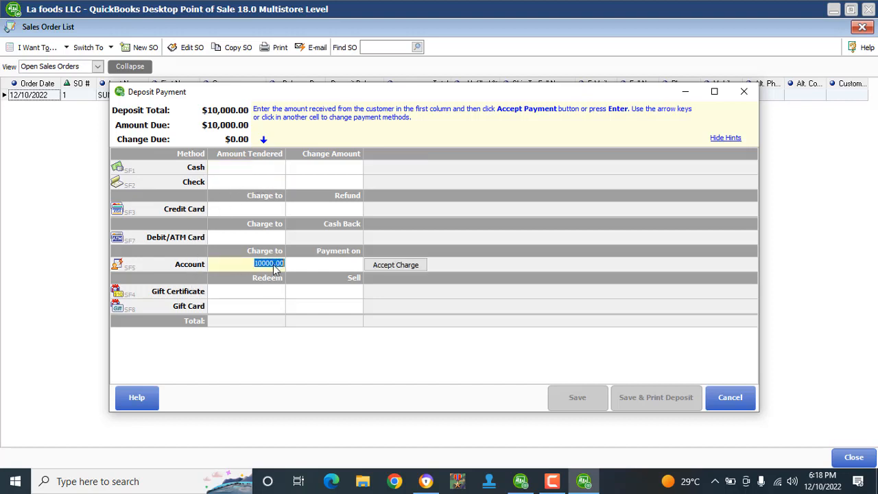
pyautogui.click(271, 173)
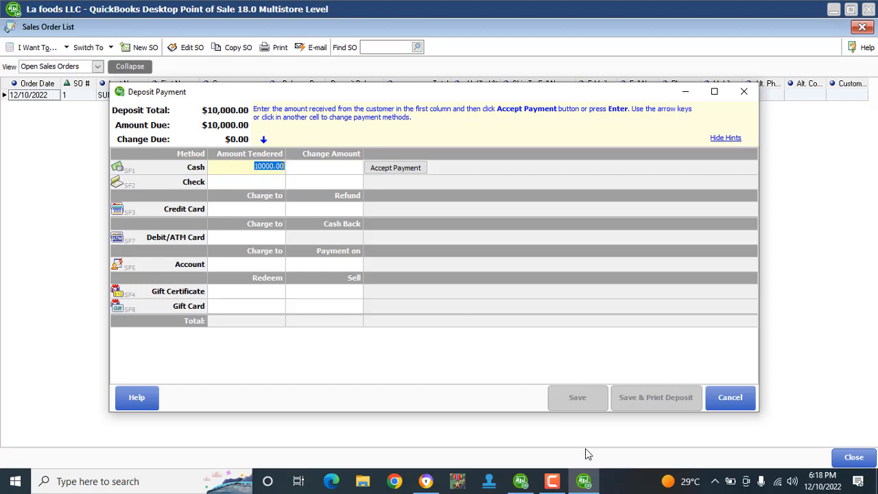
pyautogui.click(249, 170)
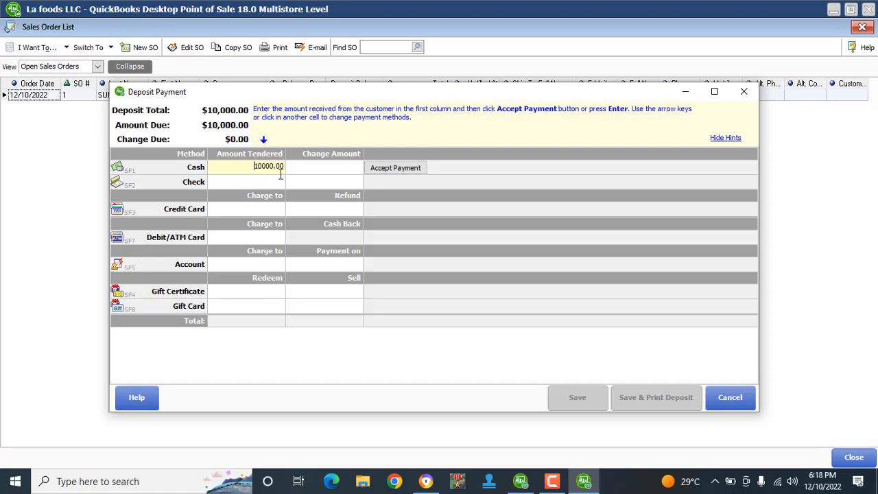
pyautogui.click(393, 171)
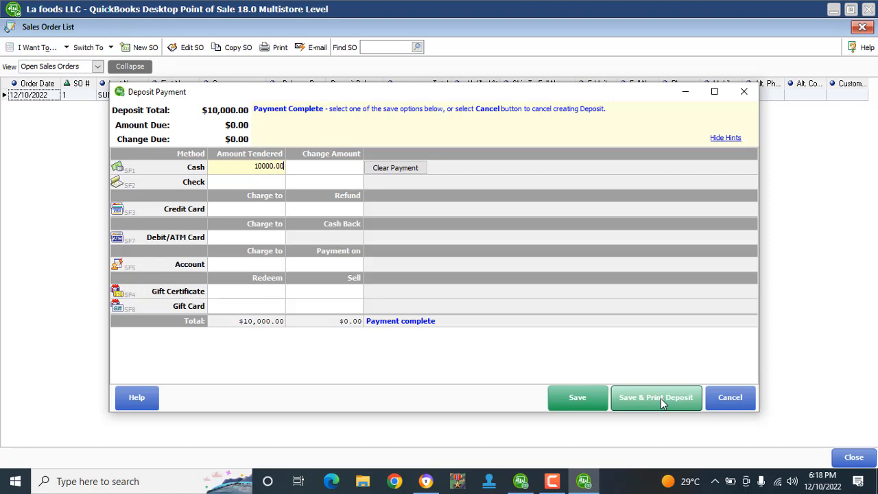
pyautogui.click(584, 404)
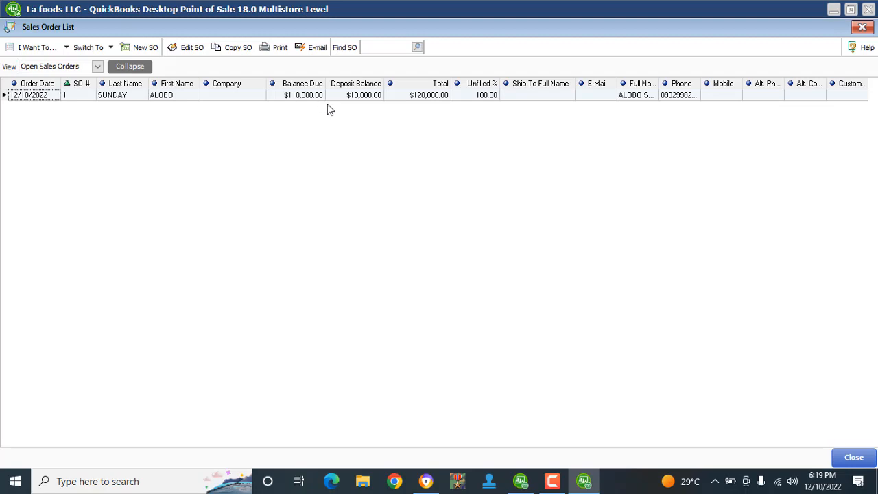
pyautogui.click(854, 457)
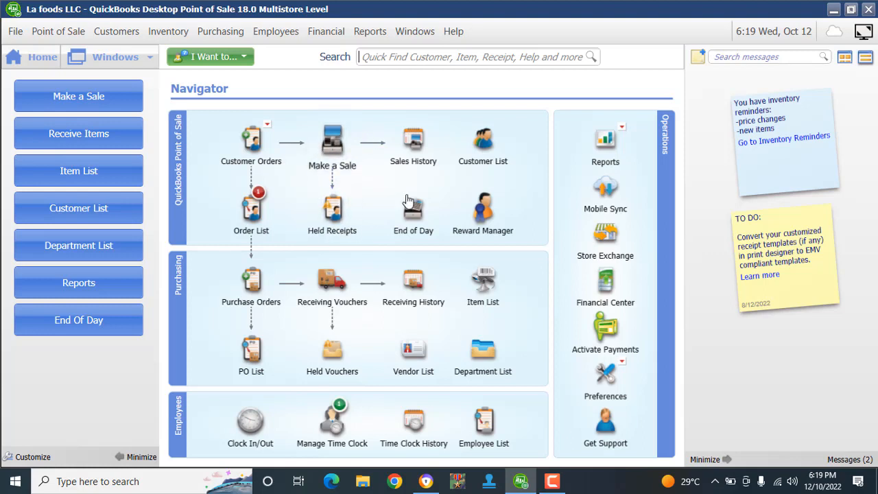
# - Review the sales history with all receipts shown, and return to the home page
pyautogui.click(414, 143)
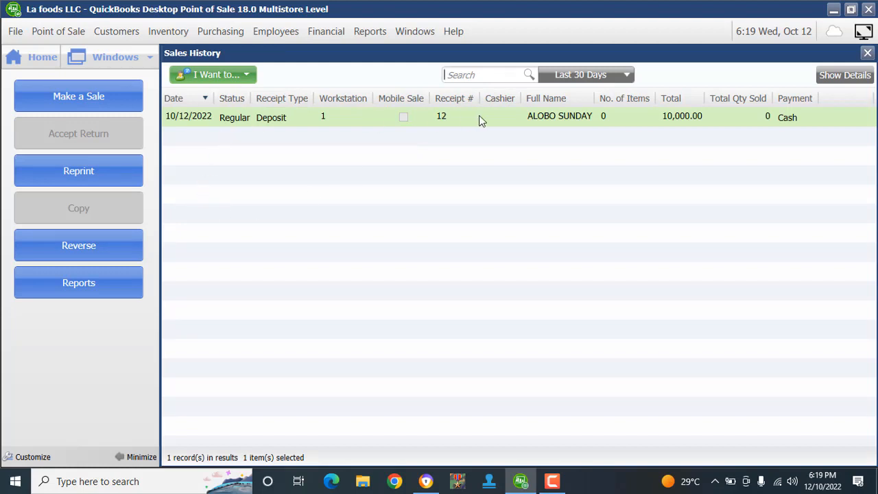
pyautogui.click(627, 76)
pyautogui.scroll(1, 620, 158)
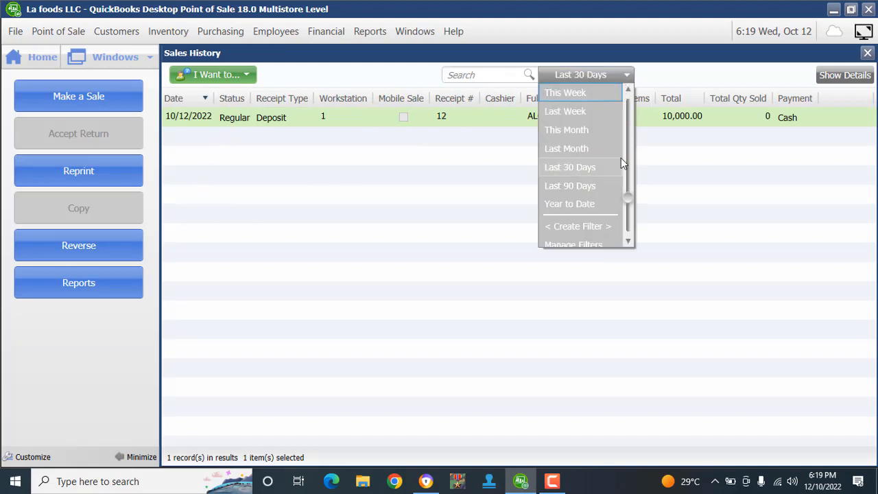
pyautogui.scroll(2, 628, 200)
pyautogui.scroll(1, 636, 110)
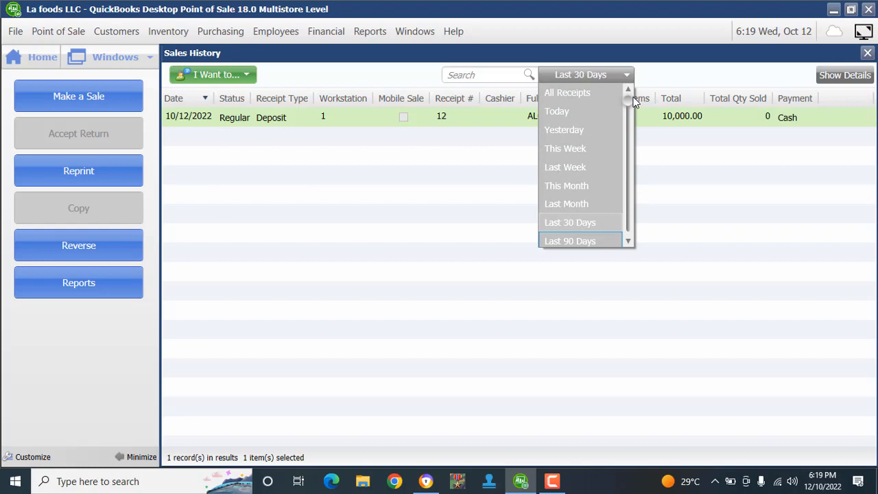
pyautogui.click(582, 92)
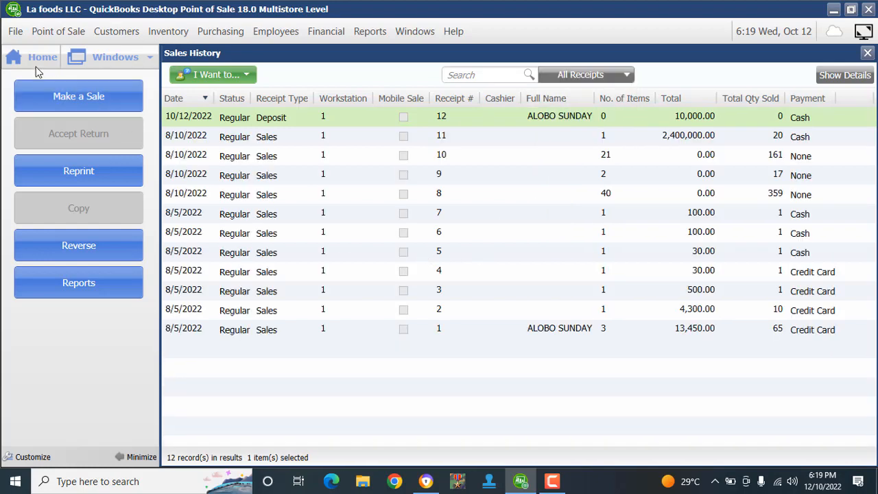
pyautogui.click(38, 61)
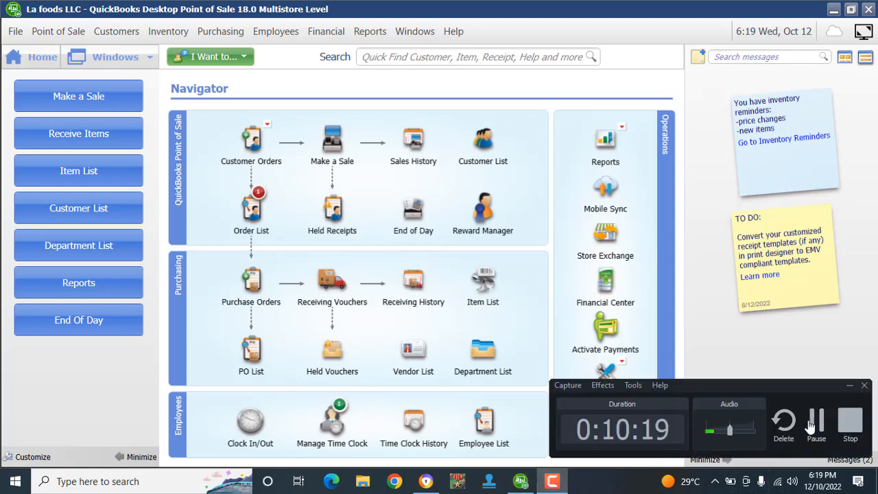
pyautogui.click(814, 423)
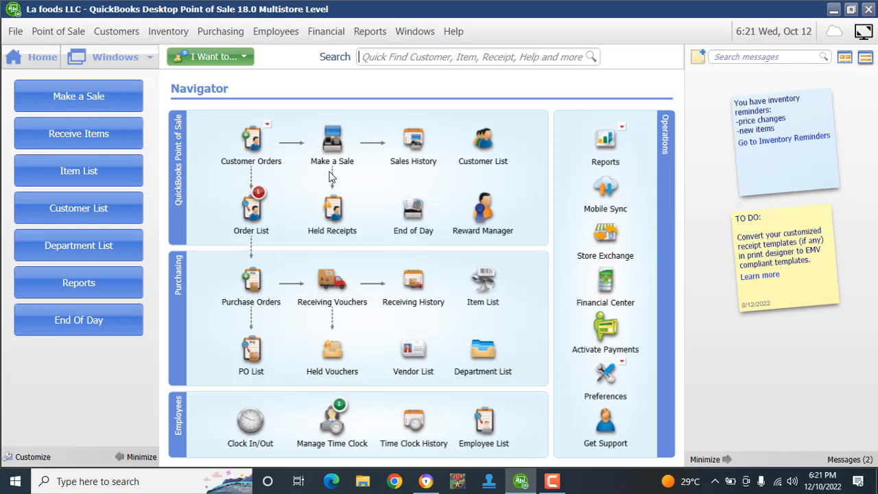
# - Filter the sales history to today's receipts
pyautogui.click(420, 143)
pyautogui.click(603, 77)
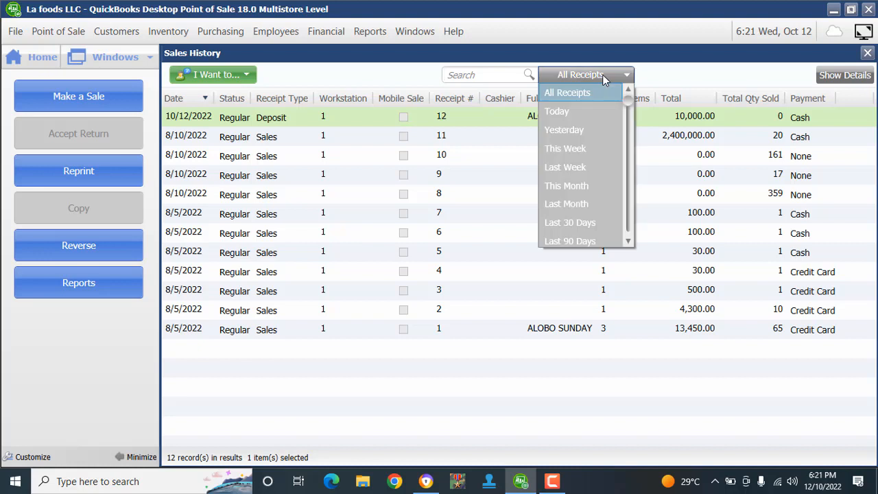
pyautogui.click(571, 111)
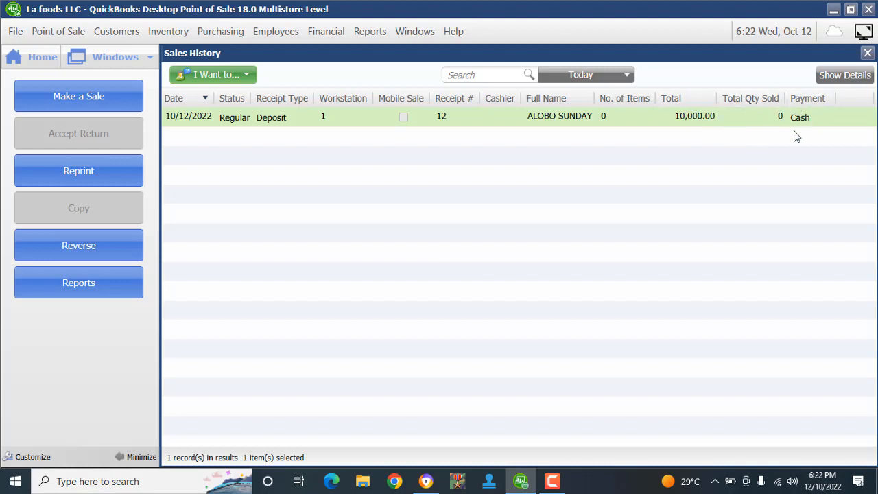
# - Run the general Sales Detail report and expand its rows
pyautogui.click(363, 34)
pyautogui.moveTo(481, 101)
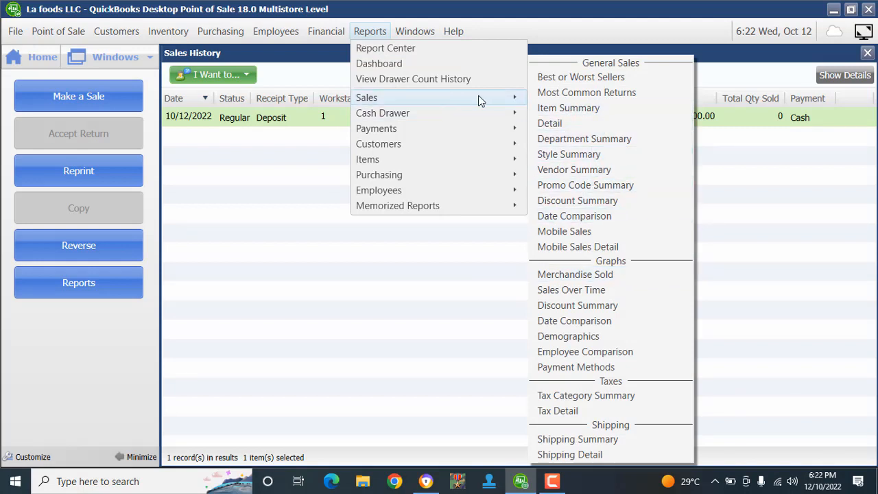
pyautogui.click(573, 124)
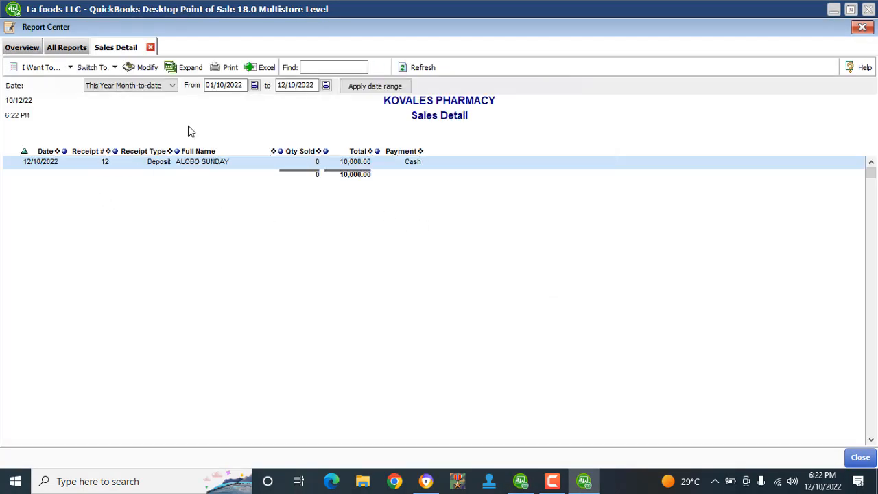
pyautogui.click(185, 69)
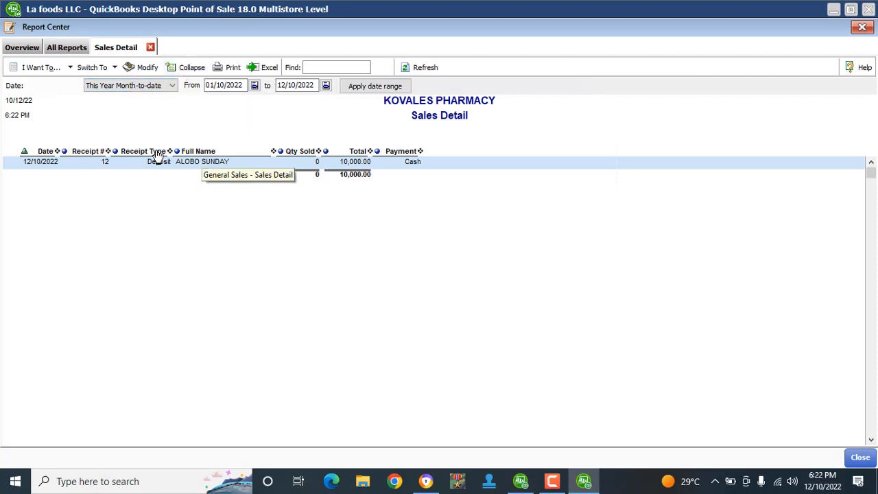
pyautogui.click(192, 69)
pyautogui.click(191, 69)
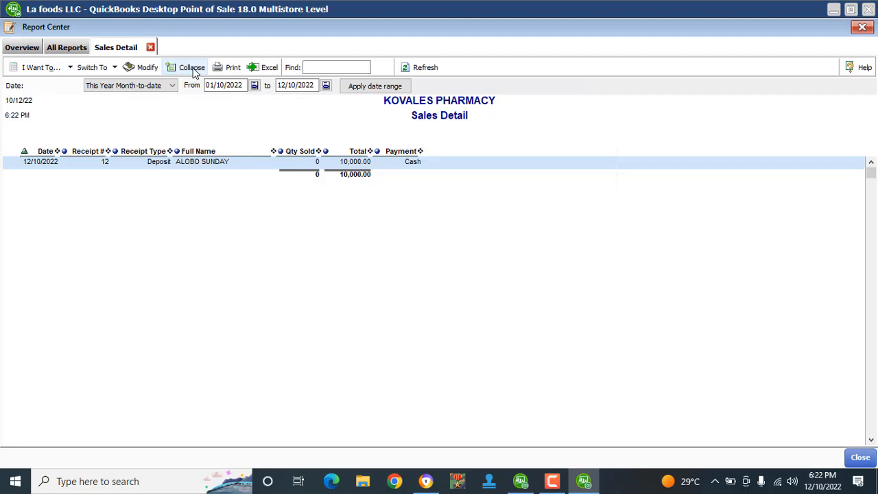
# - Widen the Receipt Type and Date columns of the sales report, and close it to return to the home page
pyautogui.click(214, 166)
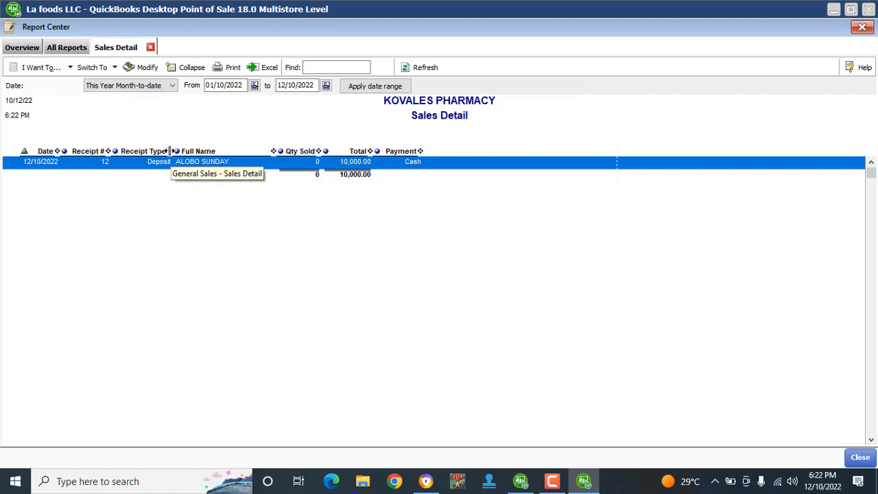
pyautogui.moveTo(169, 150); pyautogui.dragTo(181, 151)
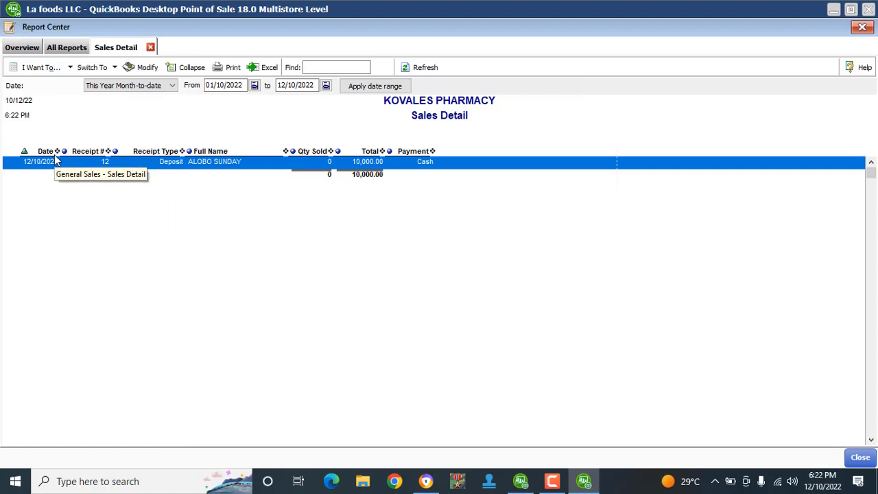
pyautogui.moveTo(58, 155); pyautogui.dragTo(71, 155)
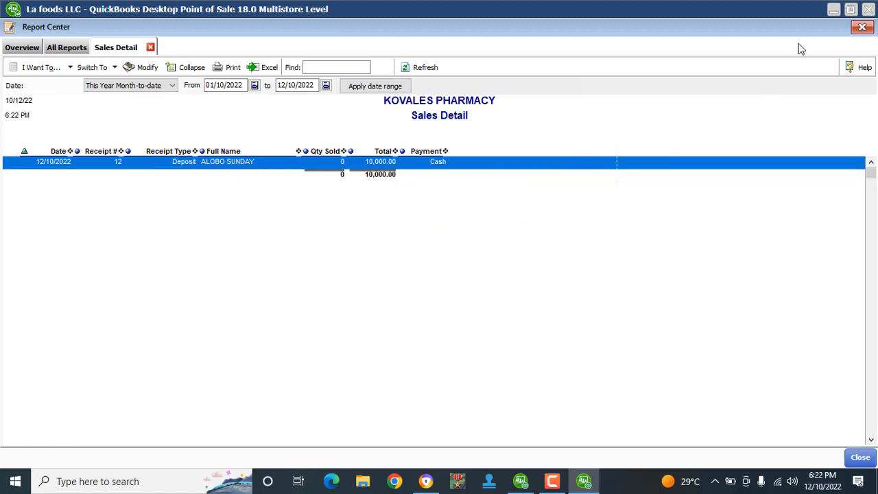
pyautogui.click(862, 27)
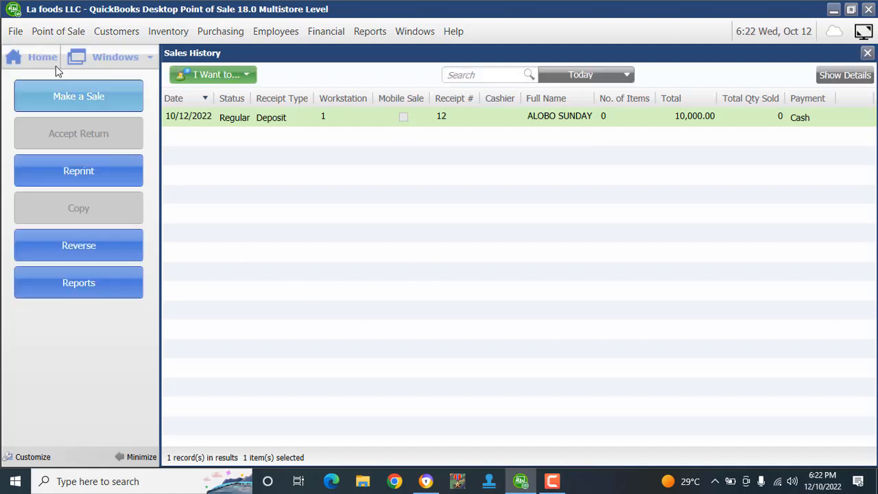
pyautogui.click(43, 57)
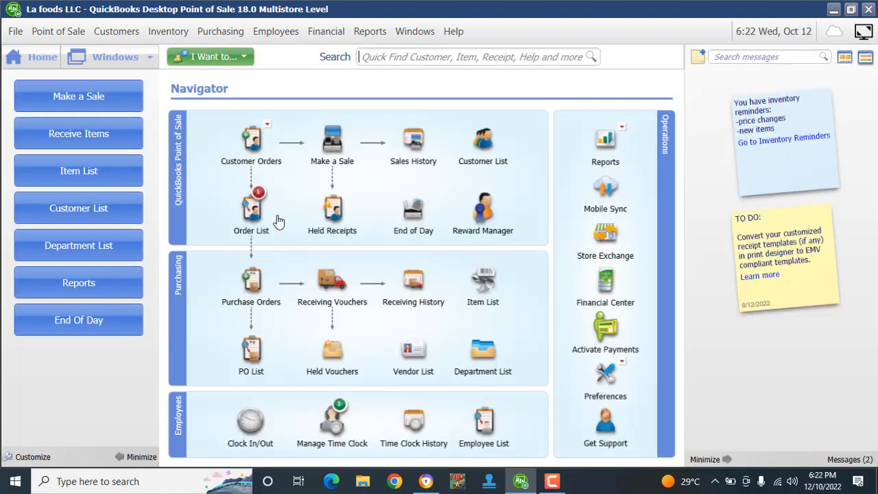
# - Run today's End of Day X-Out Status Report with the 40 column XZ-Out template, review it and close it
pyautogui.click(412, 209)
pyautogui.click(312, 178)
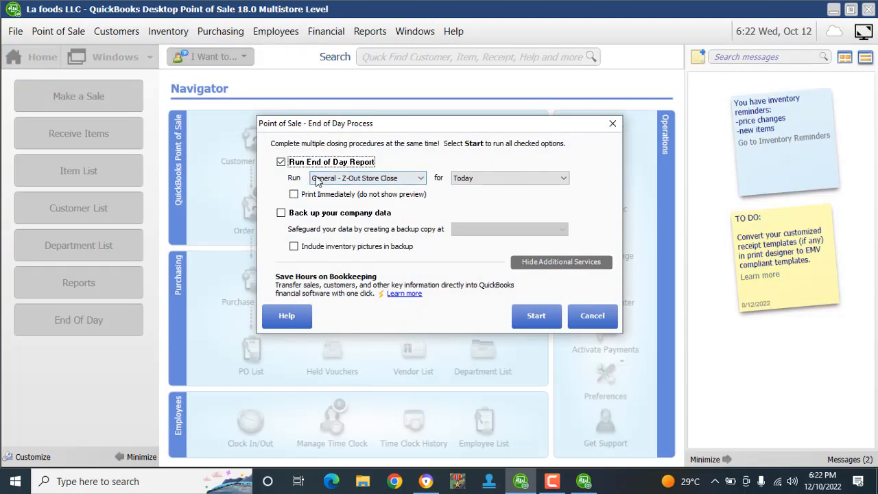
pyautogui.click(352, 194)
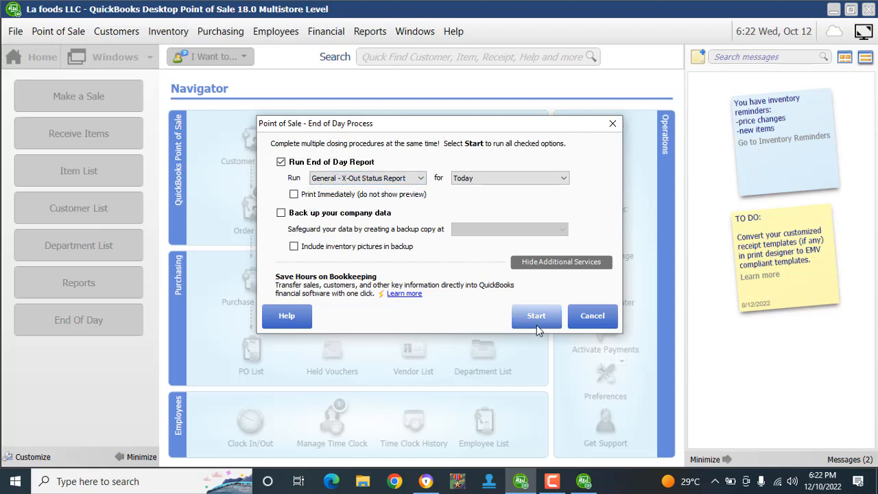
pyautogui.click(536, 324)
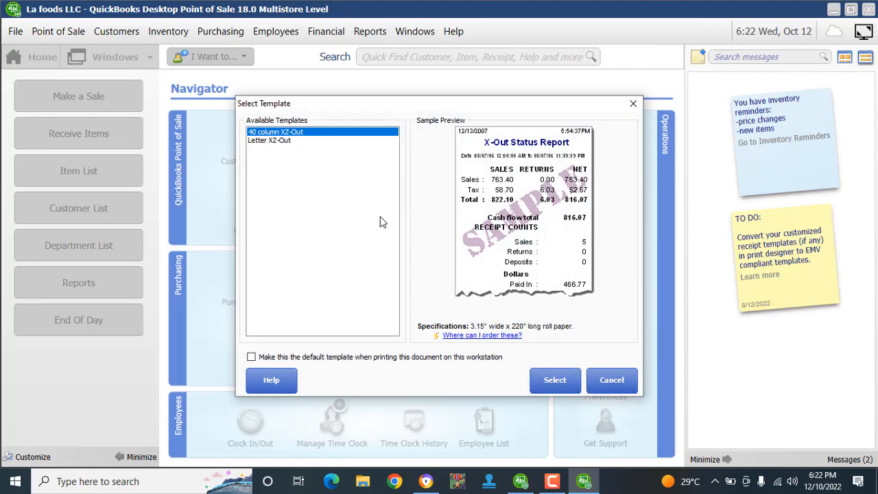
pyautogui.click(555, 379)
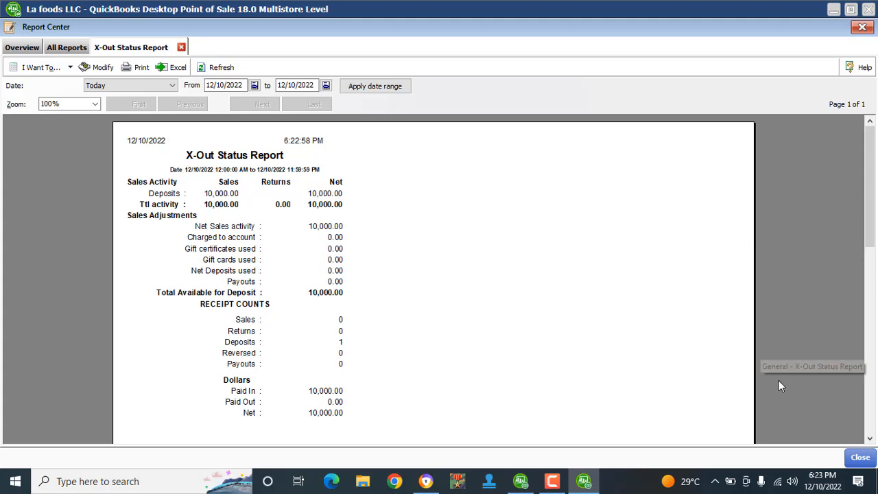
pyautogui.click(859, 457)
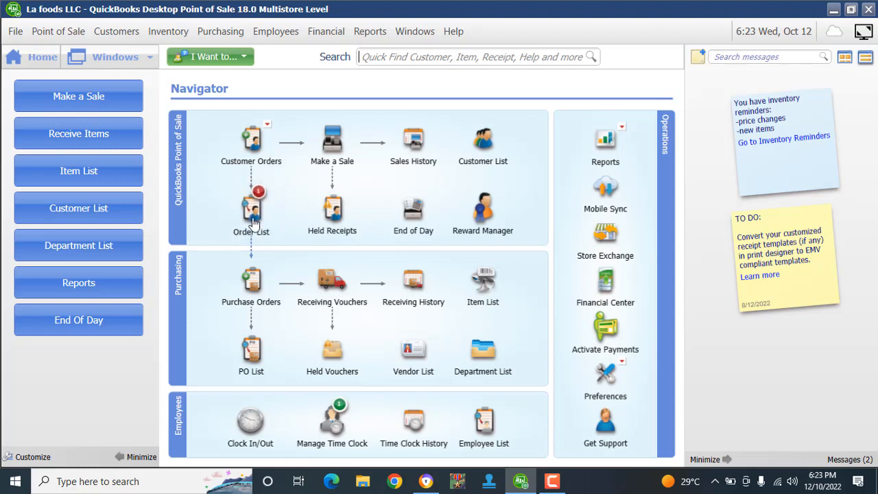
# - Take a further cash deposit of 20,000 on the open sales order, save it without printing, and close the order list
pyautogui.moveTo(254, 203)
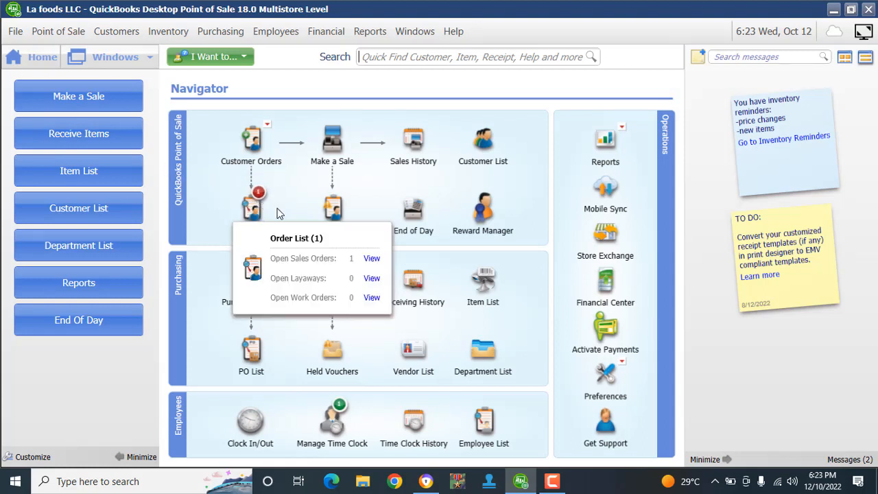
pyautogui.click(372, 261)
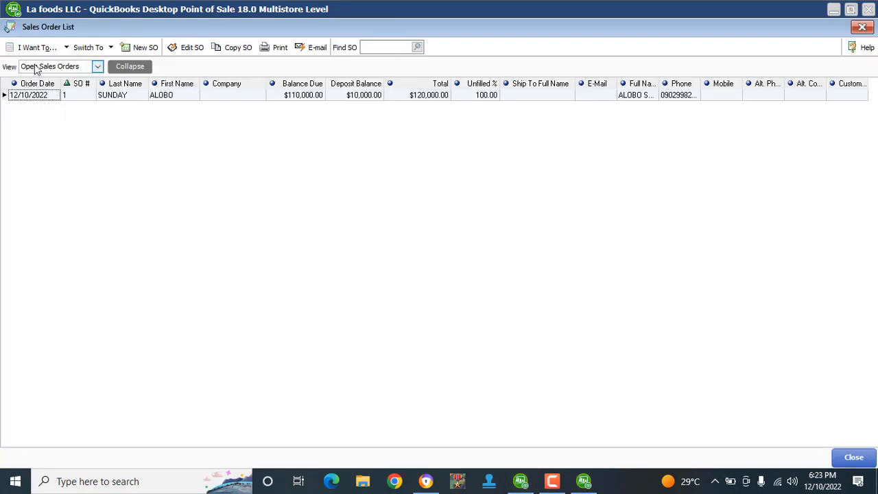
pyautogui.click(66, 48)
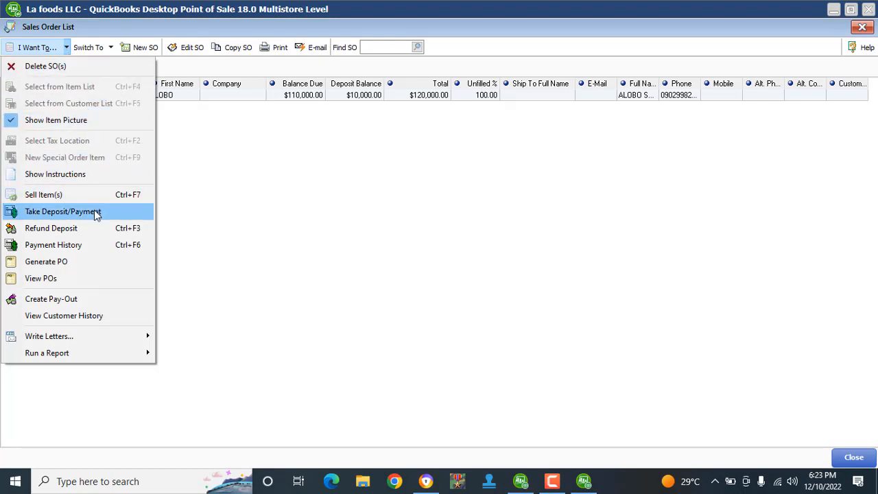
pyautogui.click(48, 213)
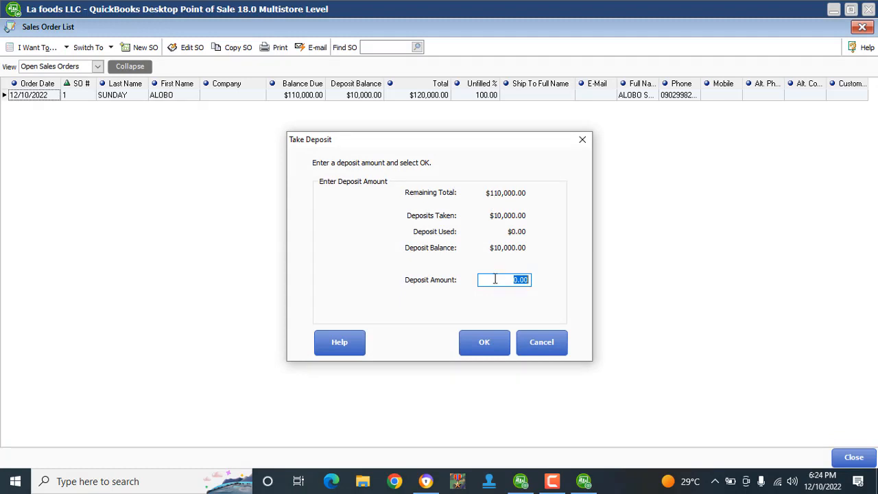
pyautogui.write('20000')
pyautogui.click(486, 340)
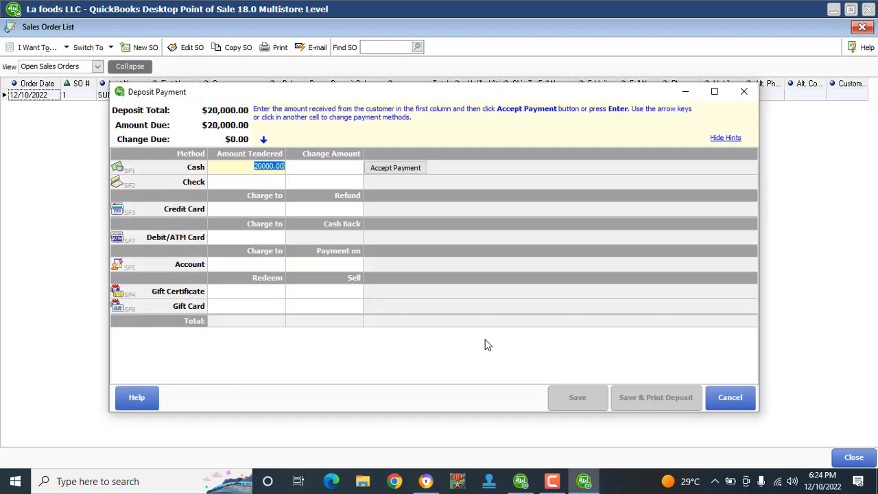
pyautogui.click(404, 173)
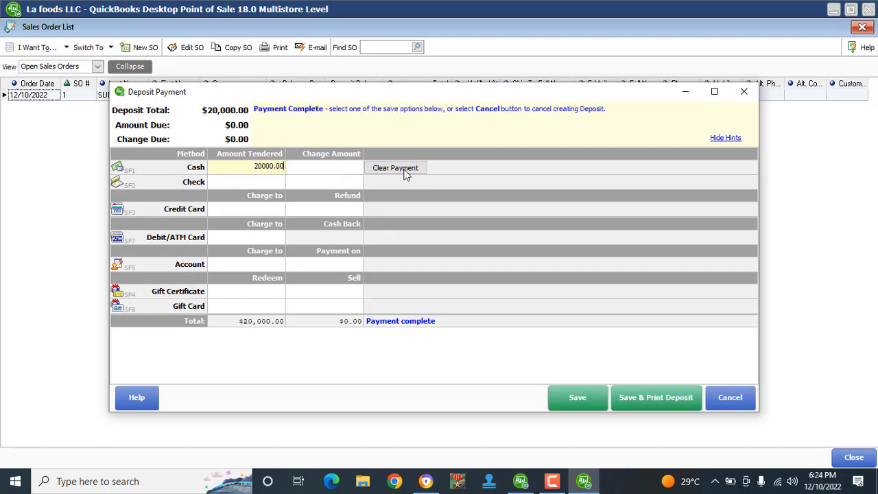
pyautogui.click(577, 394)
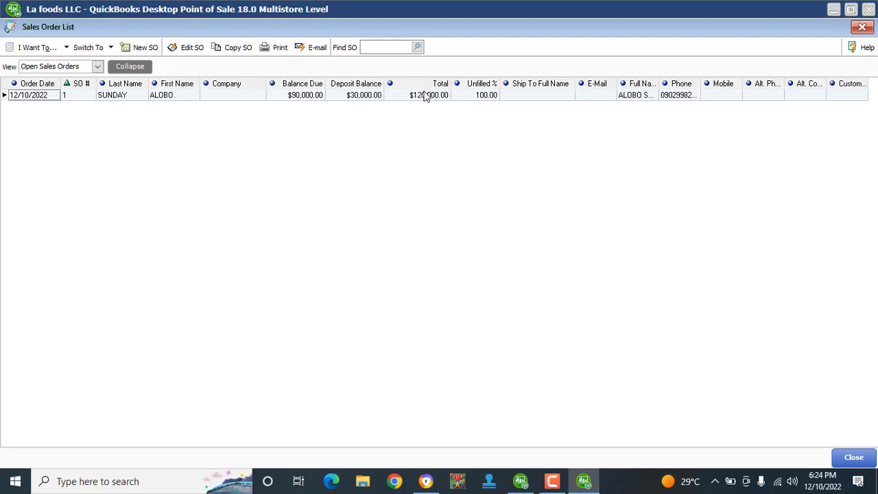
pyautogui.click(861, 28)
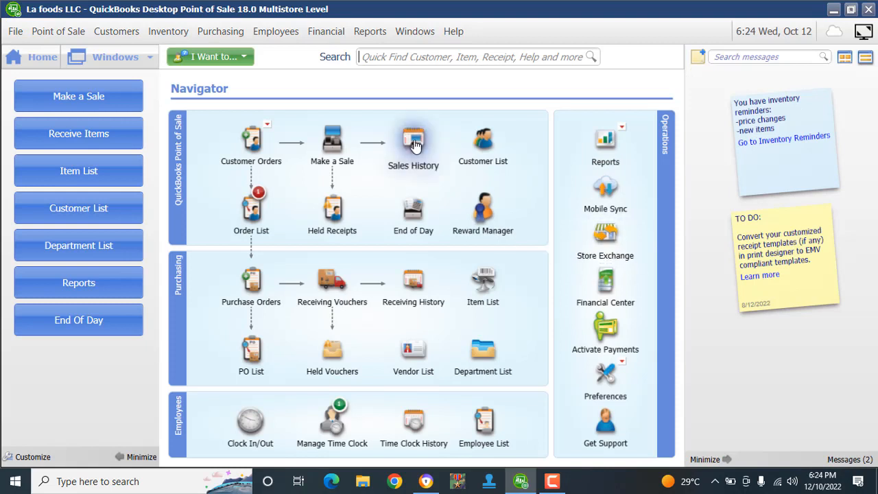
# - Review today's receipts in the sales history, run the general Sales Detail report, and return to the home page
pyautogui.click(414, 146)
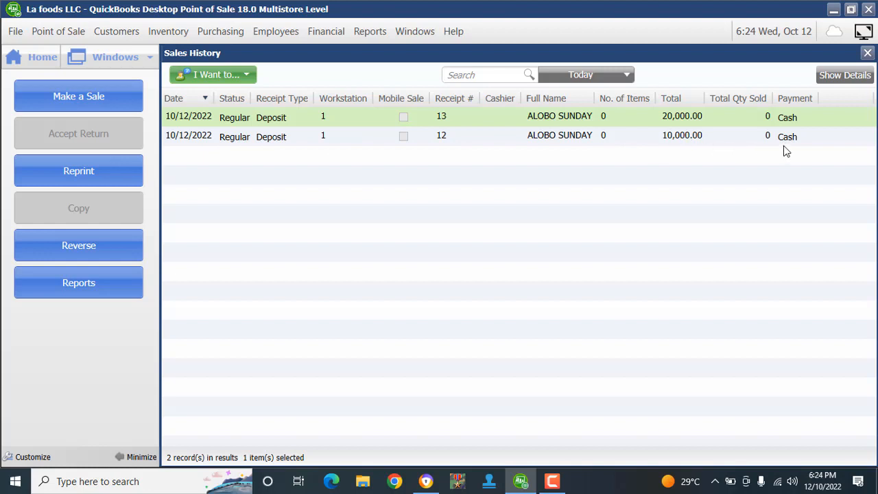
pyautogui.click(379, 28)
pyautogui.moveTo(492, 103)
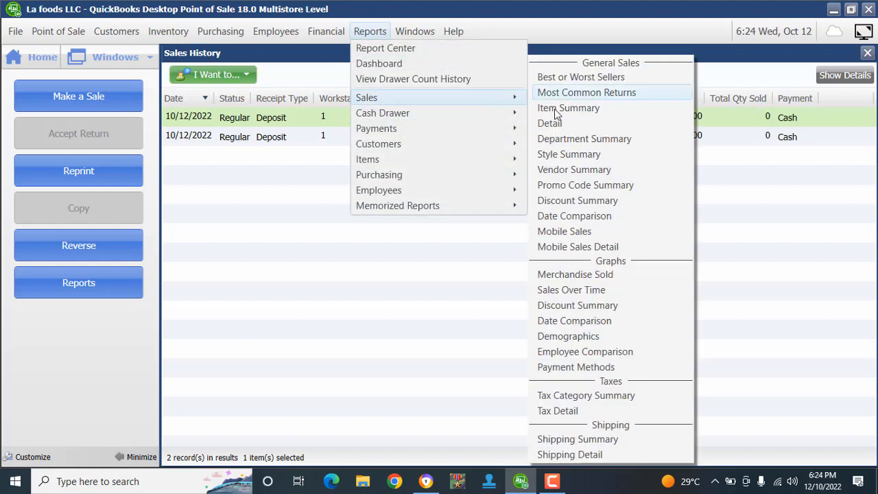
pyautogui.click(558, 121)
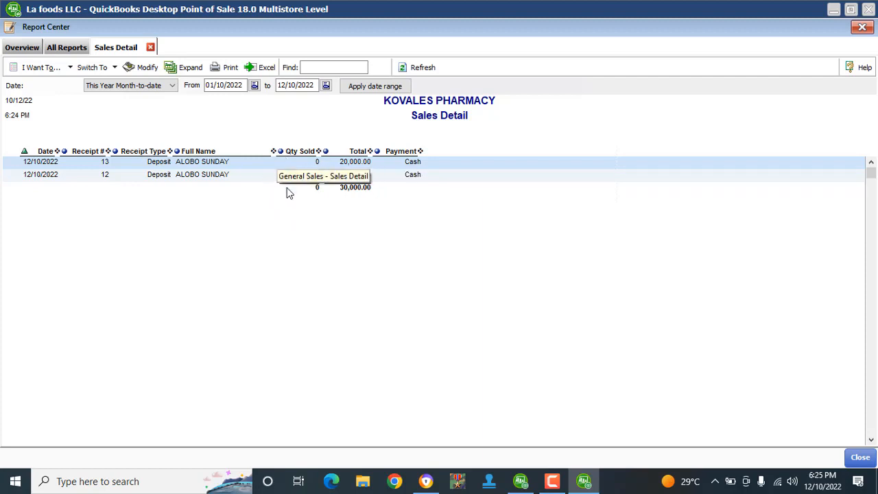
pyautogui.click(857, 457)
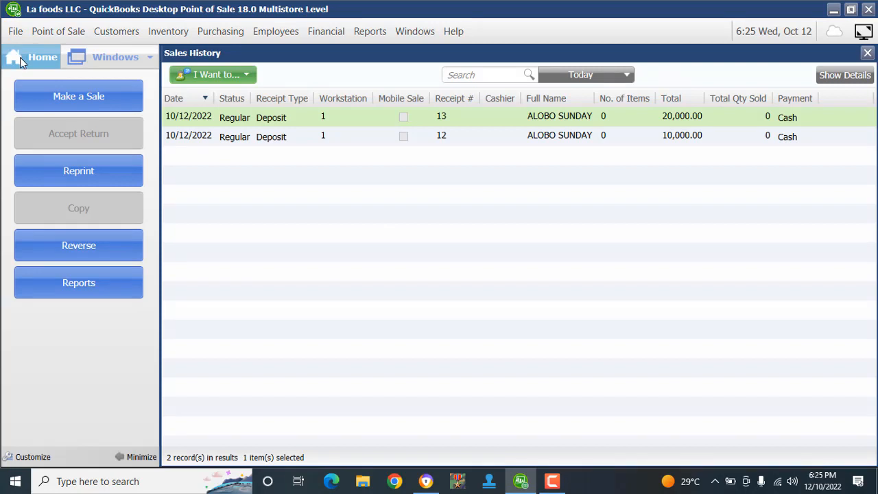
pyautogui.click(17, 58)
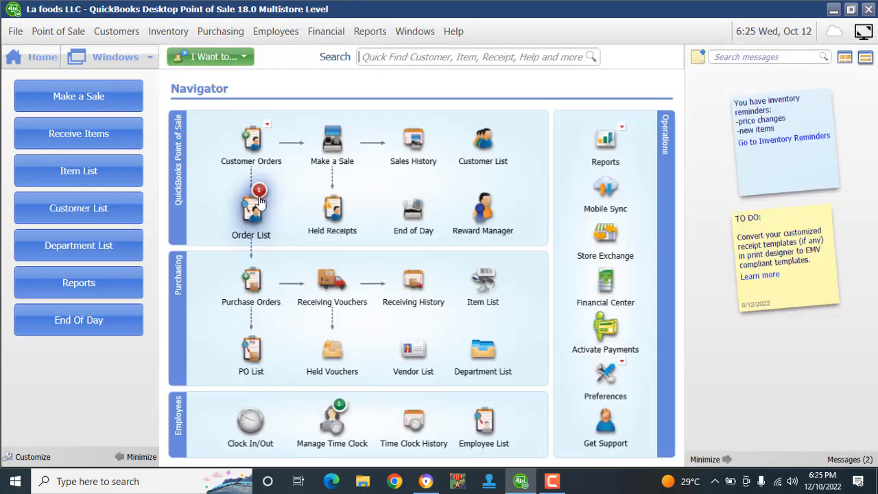
# - Run the general Customer Sales report for this year month-to-date, review it and close it
pyautogui.click(372, 32)
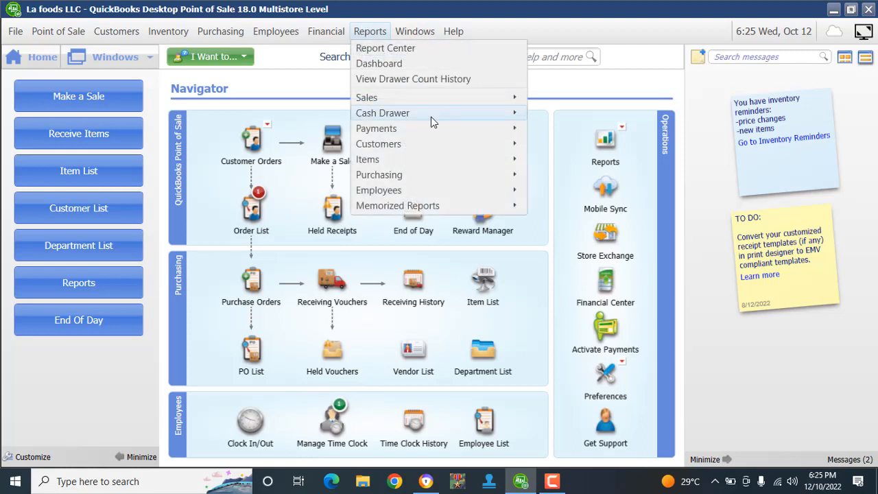
pyautogui.moveTo(439, 144)
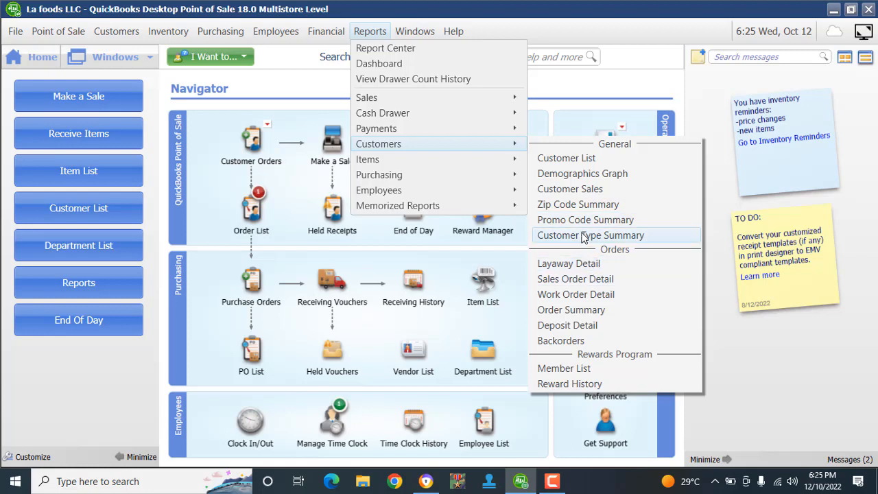
pyautogui.click(580, 189)
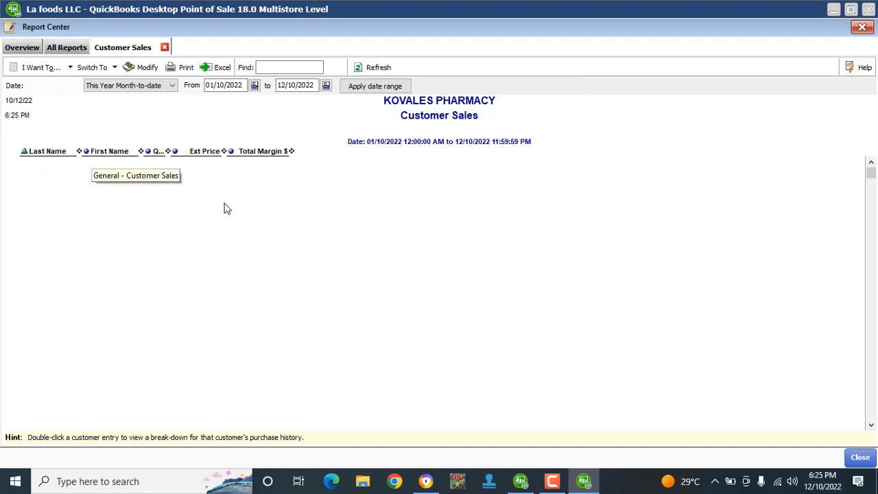
pyautogui.click(861, 28)
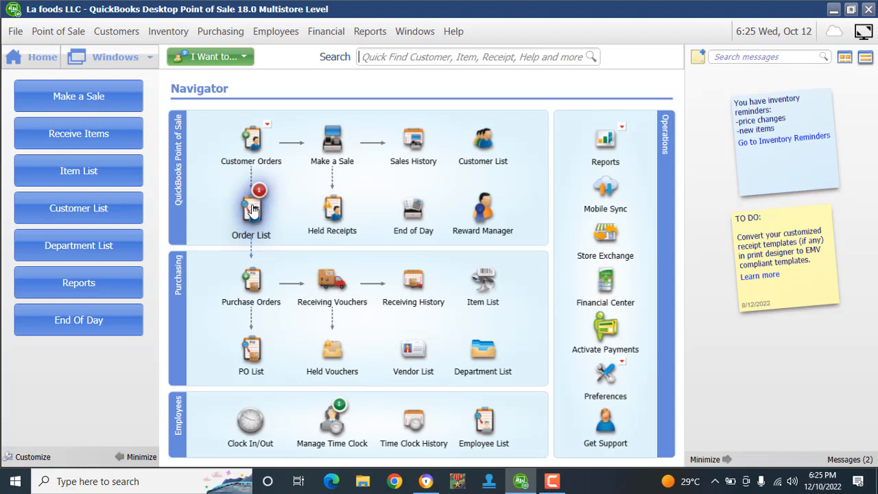
# - Open the list of open sales orders
pyautogui.moveTo(253, 209)
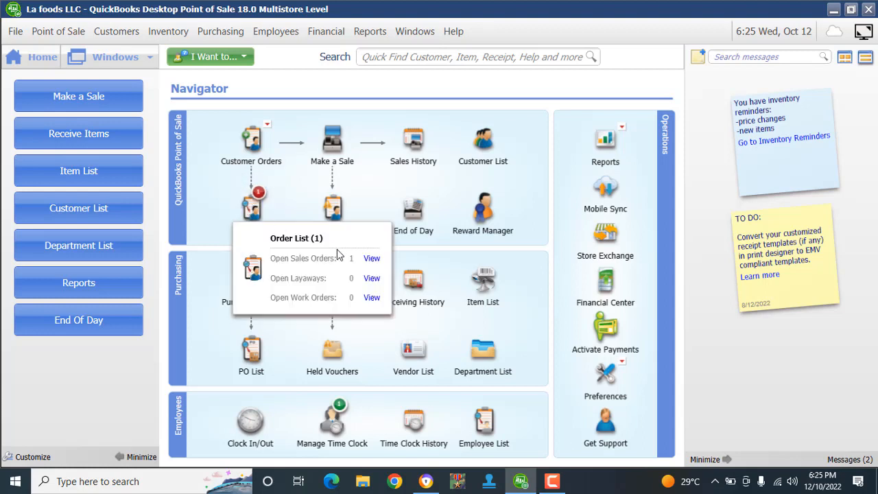
pyautogui.click(371, 260)
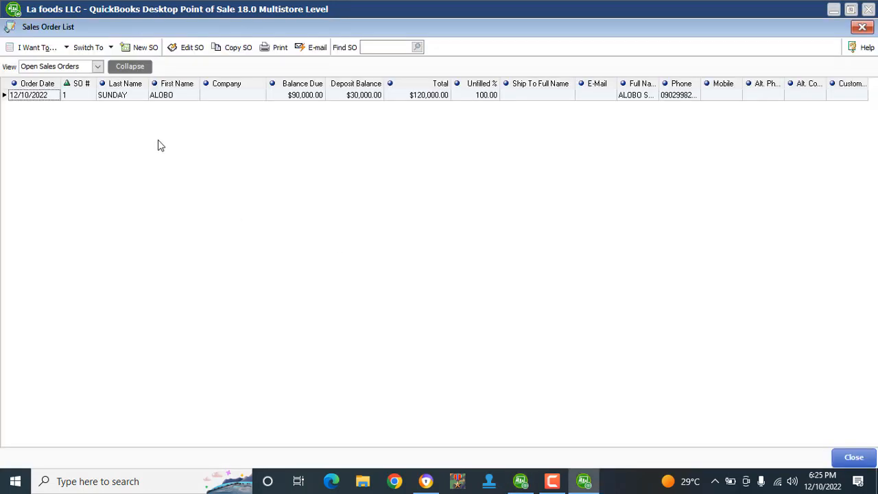
pyautogui.click(66, 47)
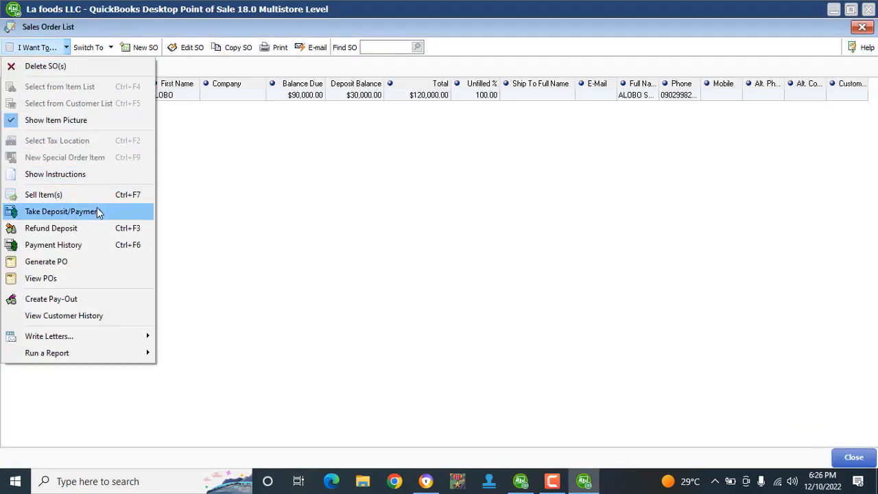
pyautogui.click(225, 216)
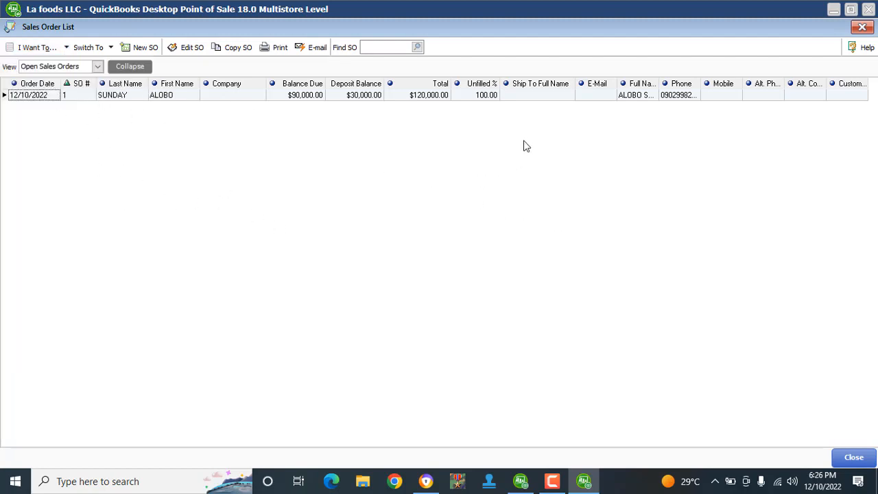
pyautogui.click(66, 47)
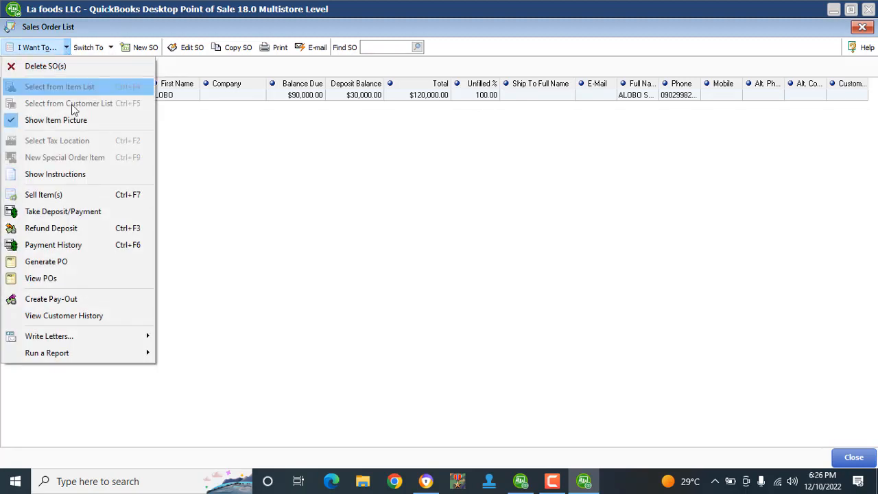
pyautogui.click(85, 245)
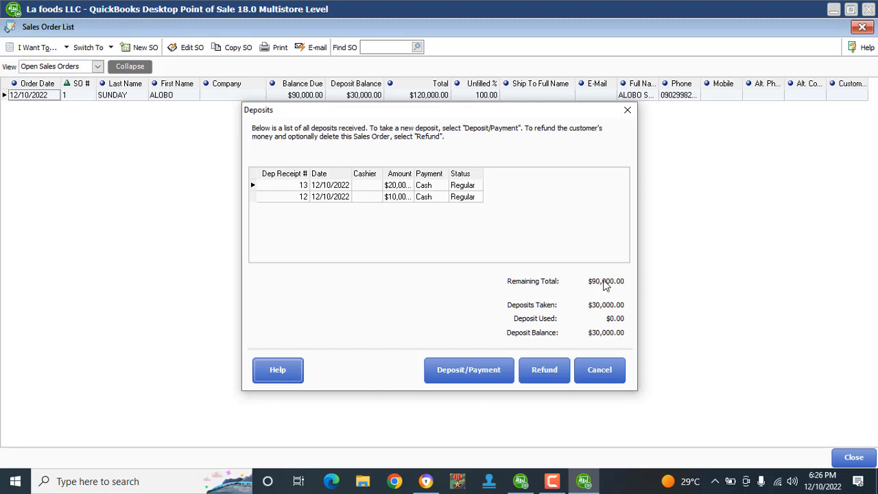
pyautogui.click(459, 369)
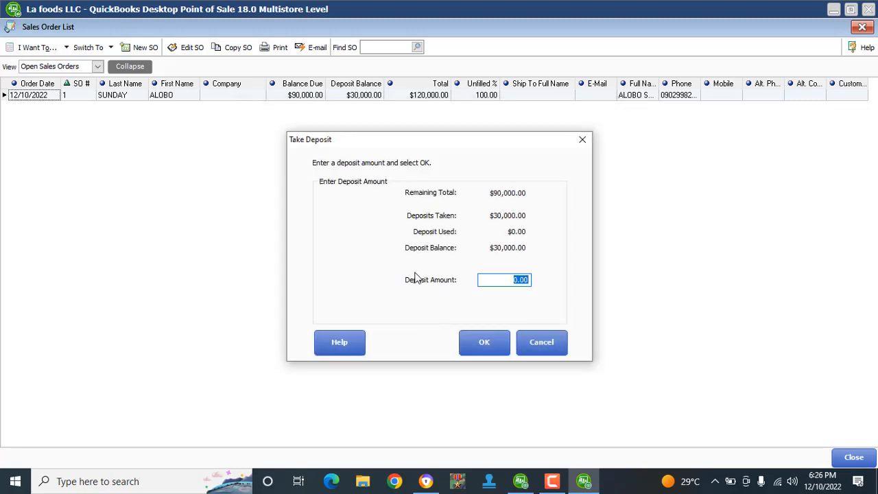
pyautogui.click(582, 139)
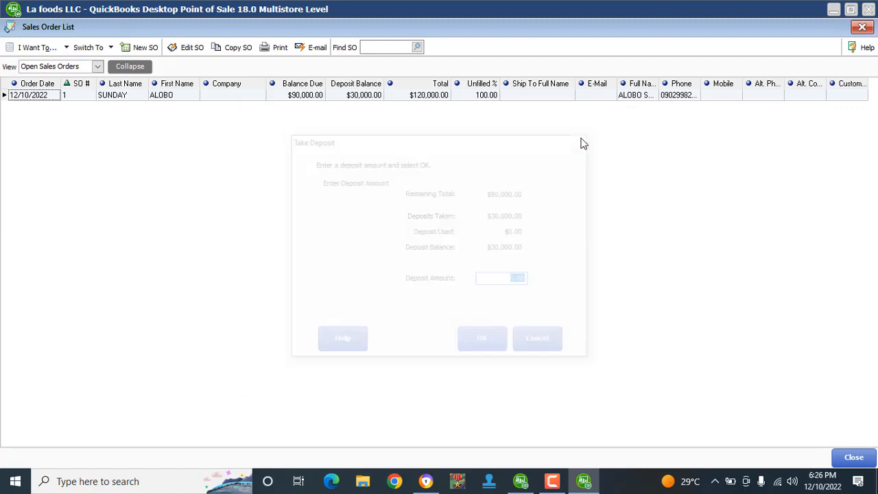
# - From the order's payment history, take a cash deposit of 90,000, save it without printing, and close the order list
pyautogui.click(67, 47)
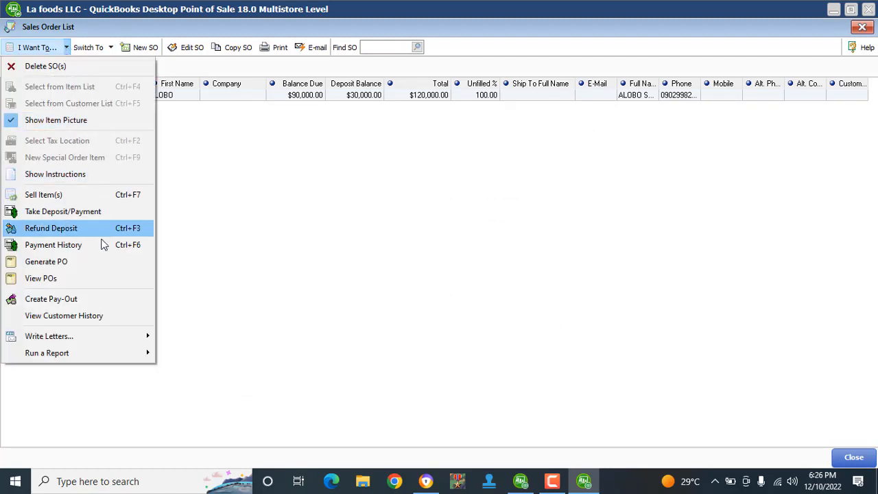
pyautogui.click(77, 248)
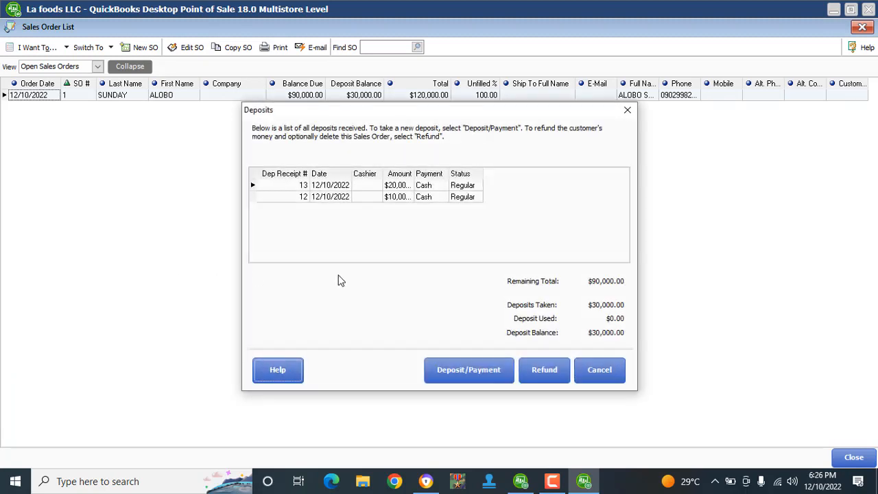
pyautogui.click(473, 373)
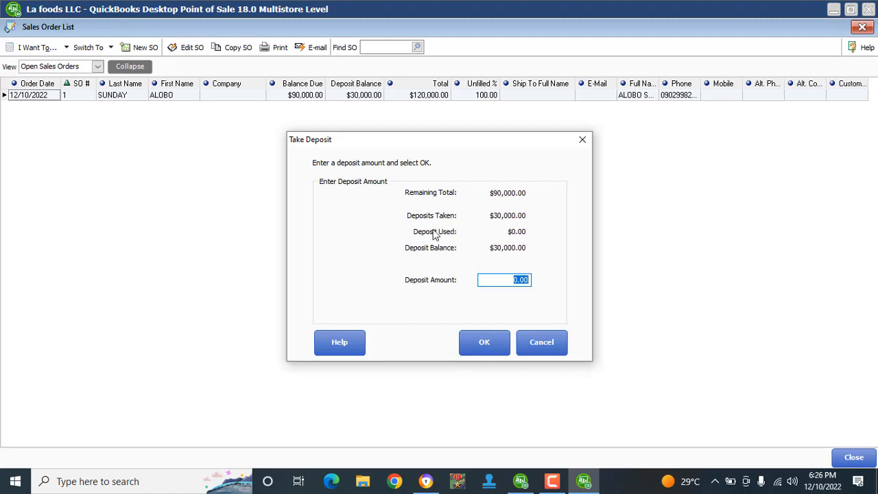
pyautogui.write('8')
pyautogui.click(472, 350)
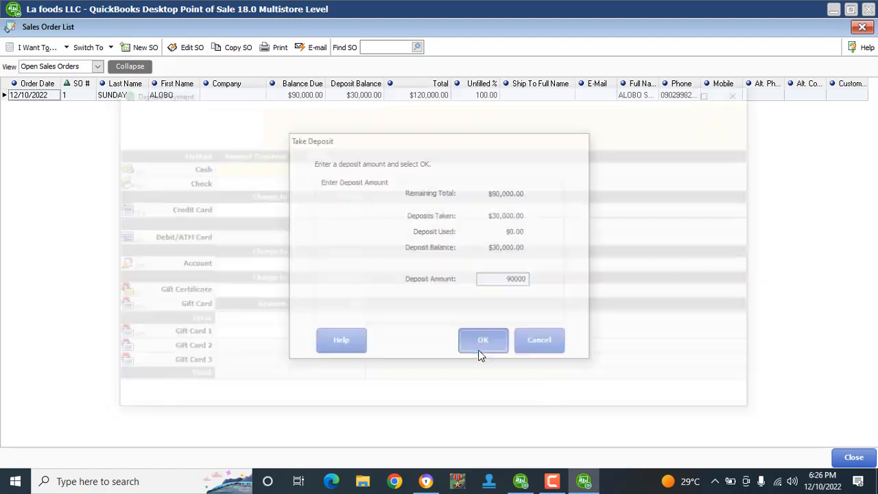
pyautogui.click(411, 168)
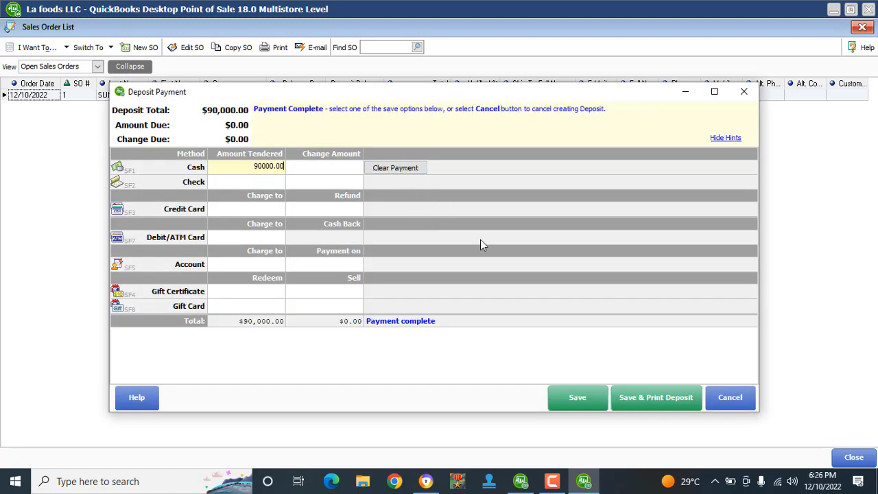
pyautogui.click(576, 397)
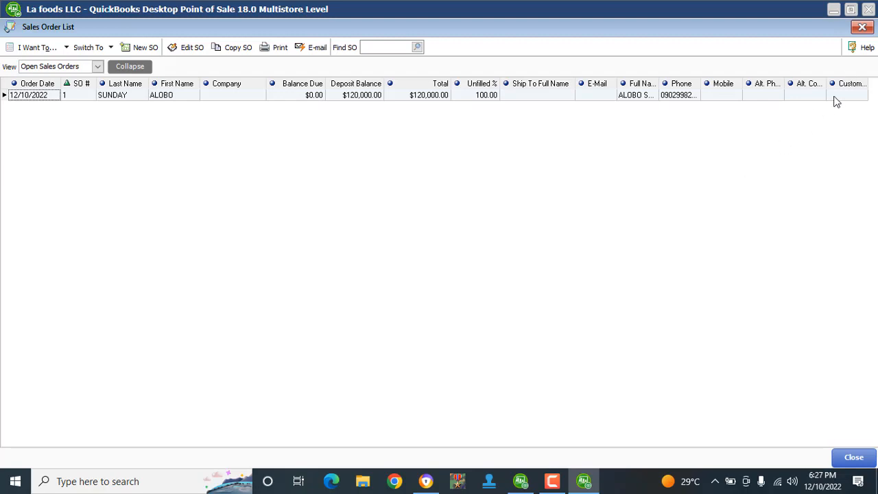
pyautogui.click(853, 458)
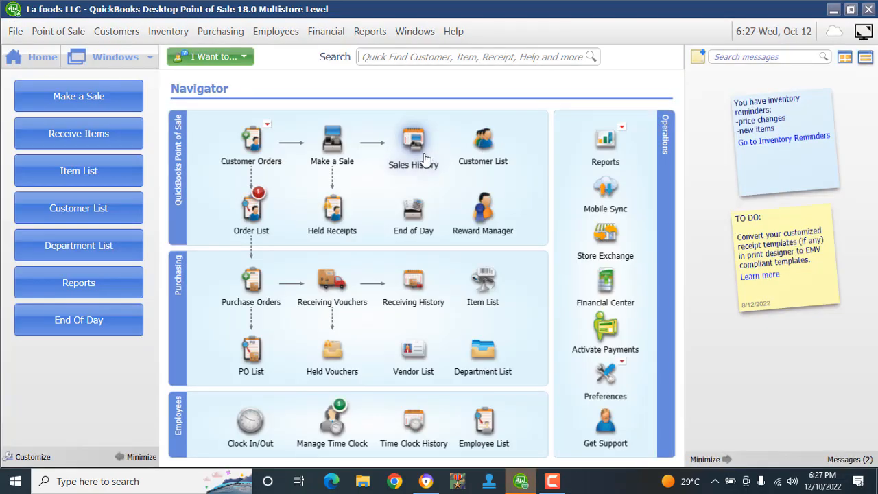
# - Check the new deposit in the sales history and in the general Sales Detail report, and close the report
pyautogui.click(412, 138)
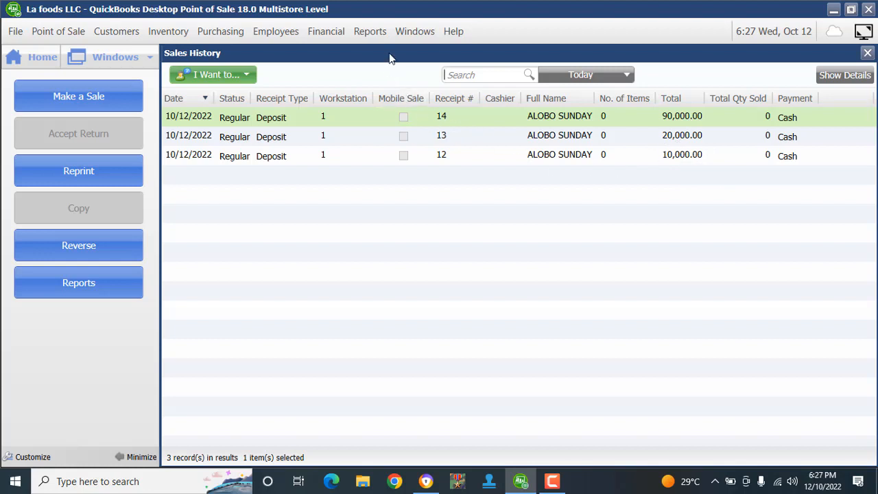
pyautogui.click(369, 32)
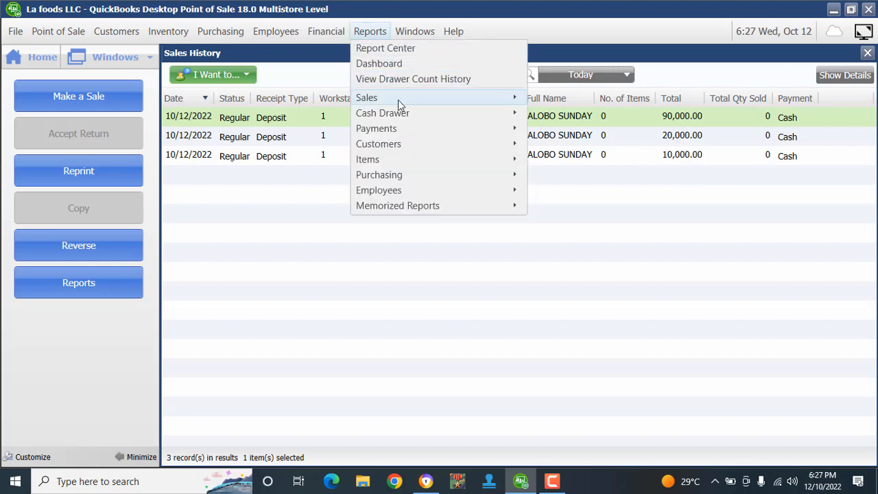
pyautogui.moveTo(453, 100)
pyautogui.click(589, 120)
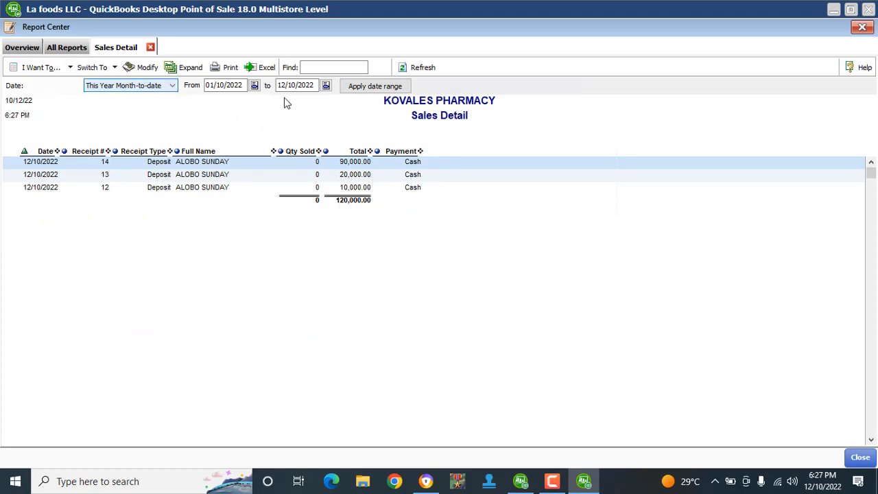
pyautogui.click(862, 27)
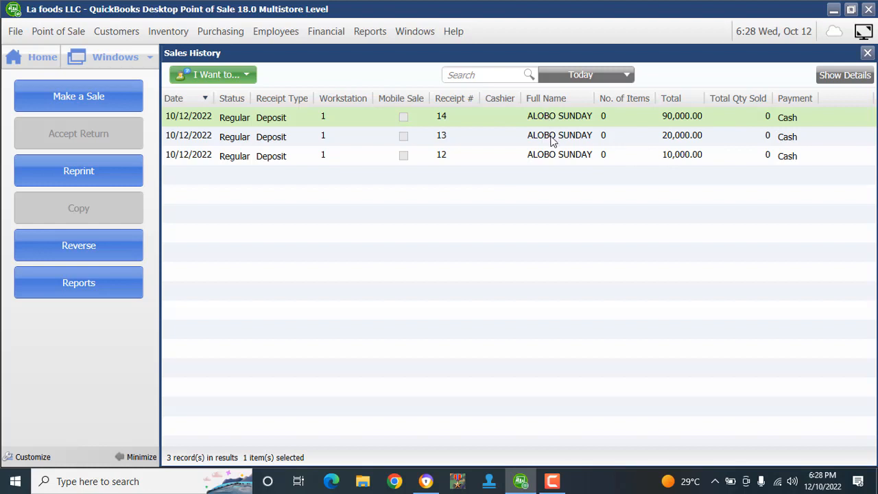
# - Examine the receipt types and receipt numbers of today's deposit receipts in the sales history
pyautogui.click(274, 140)
pyautogui.click(273, 159)
pyautogui.click(267, 123)
pyautogui.click(269, 139)
pyautogui.click(270, 159)
pyautogui.click(261, 122)
pyautogui.click(268, 141)
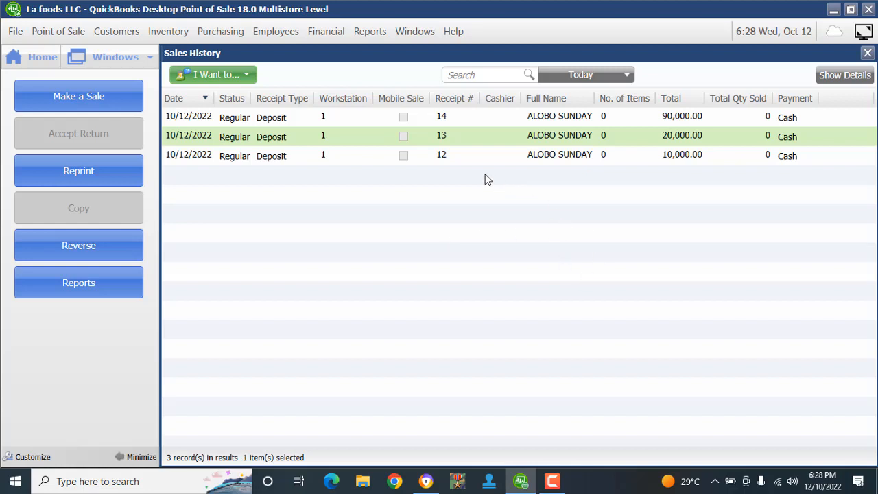
pyautogui.click(449, 157)
pyautogui.click(453, 138)
pyautogui.click(557, 482)
pyautogui.click(817, 420)
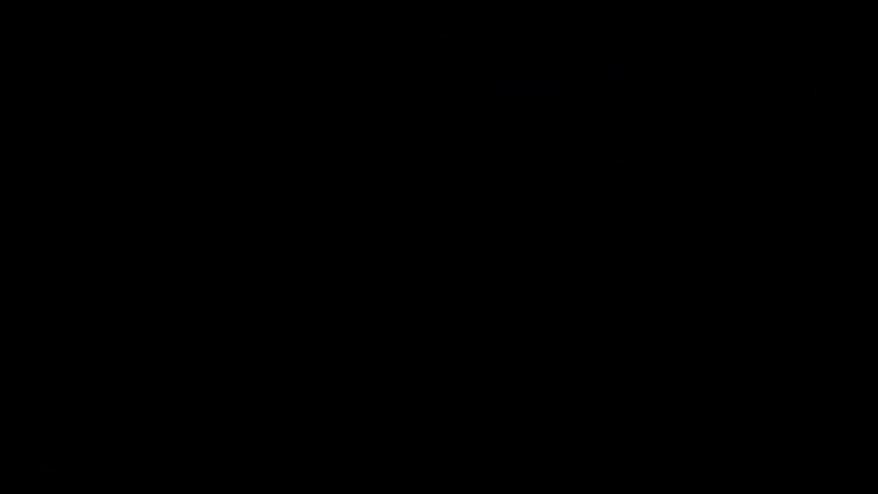